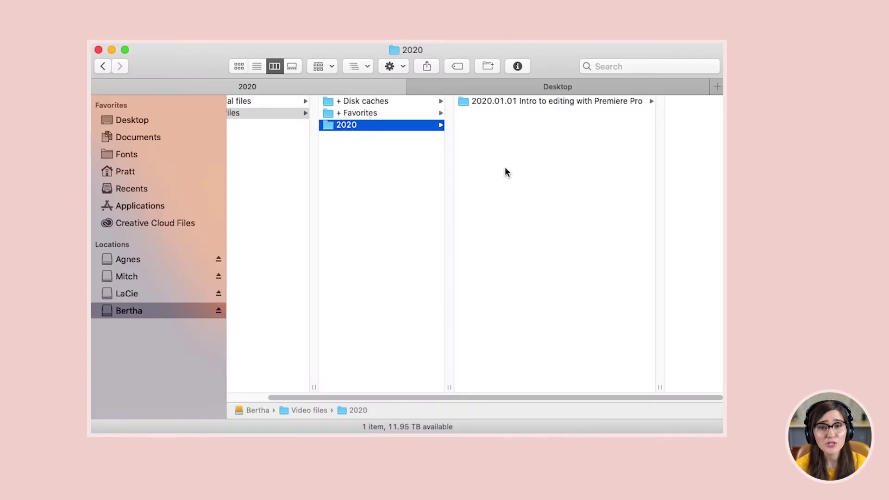
Create a folder named 2020.01.11 Picnic cinematic sequence inside 2020, and select the Images, Songs and Videos folders in Picnic files.
right_click(505, 172)
left_click(514, 173)
type("2020.01.11 Picnic cinematic sequence")
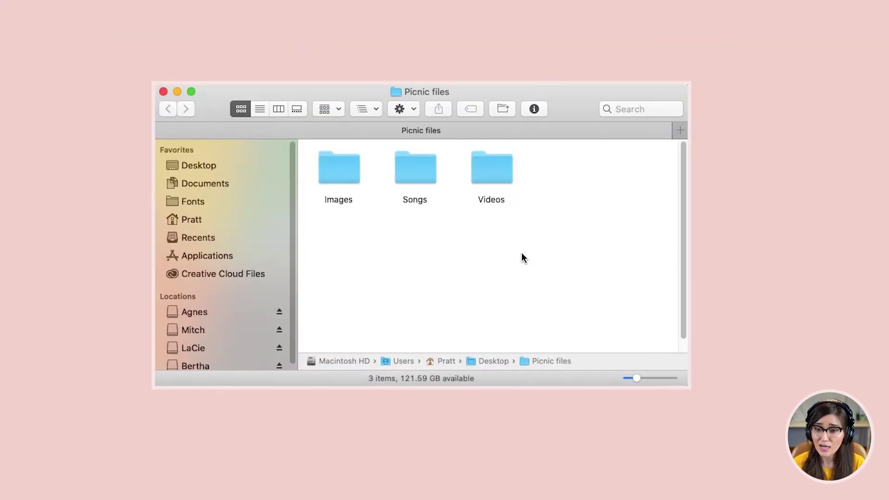
left_click_drag(532, 255, 322, 178)
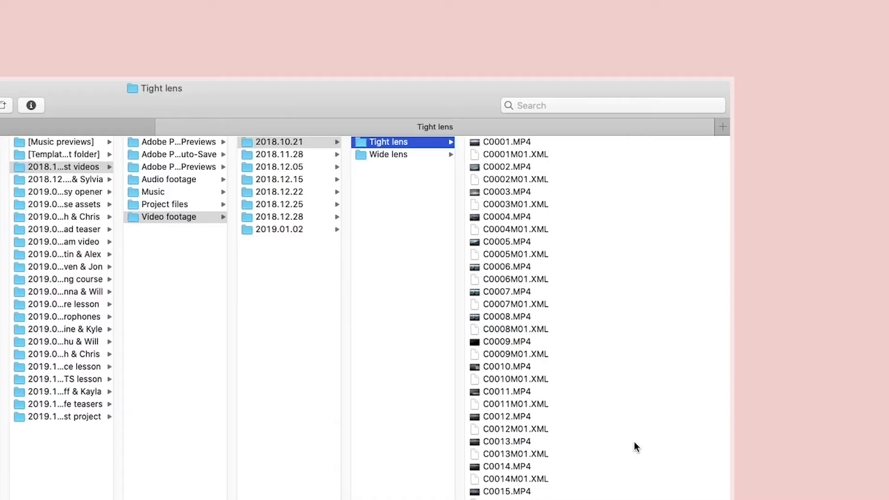
Look through the numbered clips in the Tight lens folder and the search results for C0001.MP4.
scroll(634, 443, "down", 5)
scroll(634, 442, "down", 3)
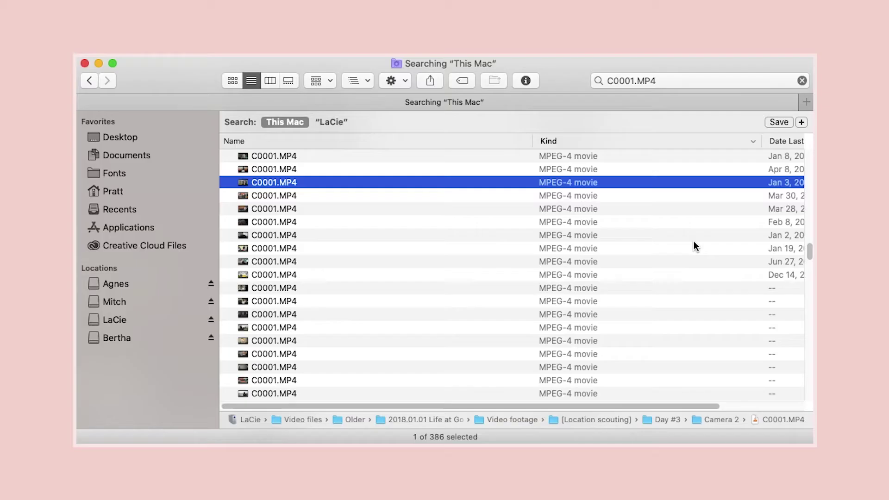
scroll(693, 243, "down", 10)
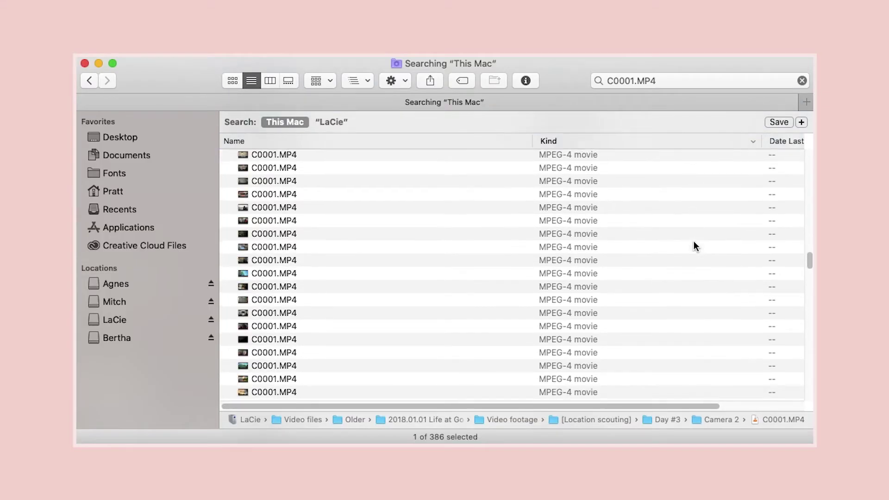
scroll(694, 243, "down", 5)
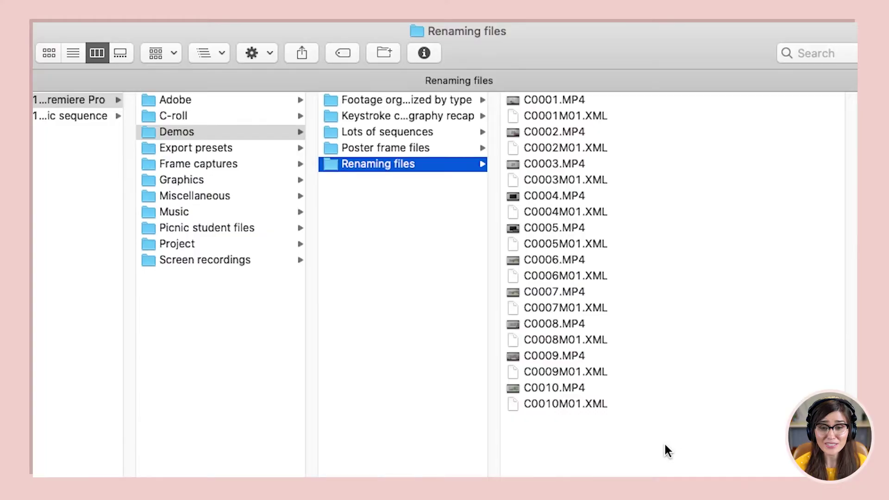
Batch rename all files in the Renaming files folder by adding the text 2020.01.11-R3- before each name.
left_click(540, 100)
left_click(571, 405, "shift")
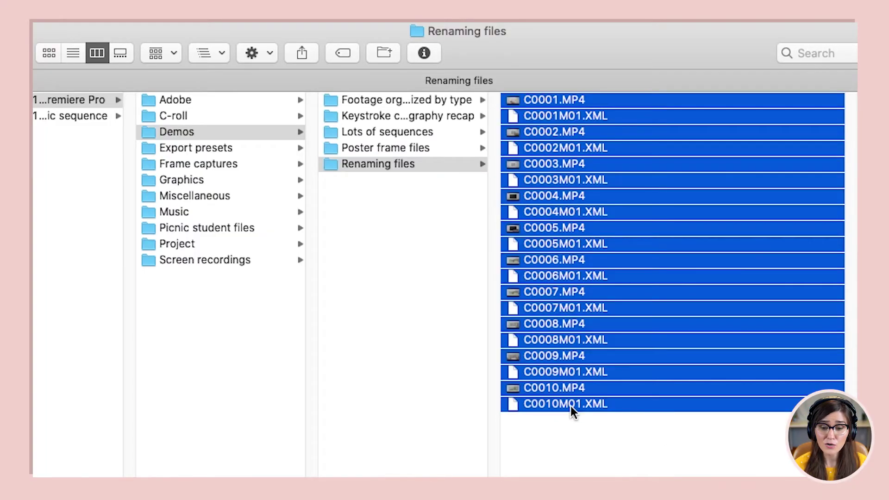
right_click(560, 258)
left_click(600, 388)
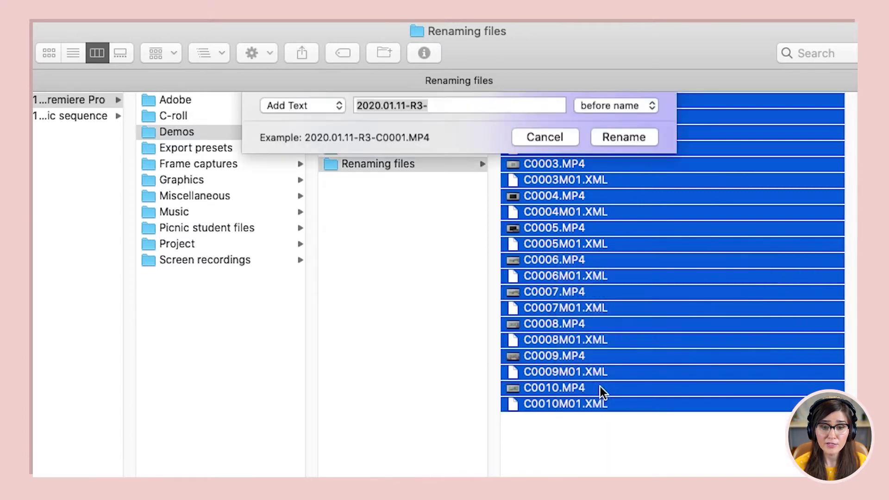
left_click(442, 125)
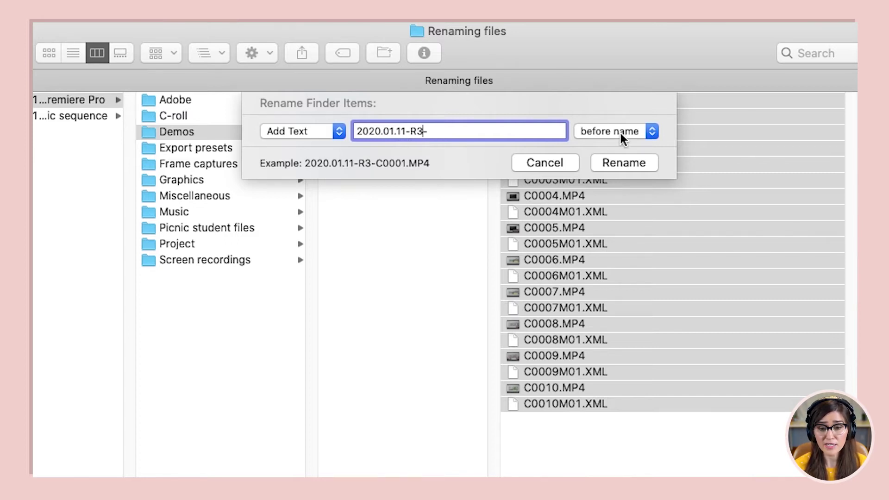
left_click(624, 162)
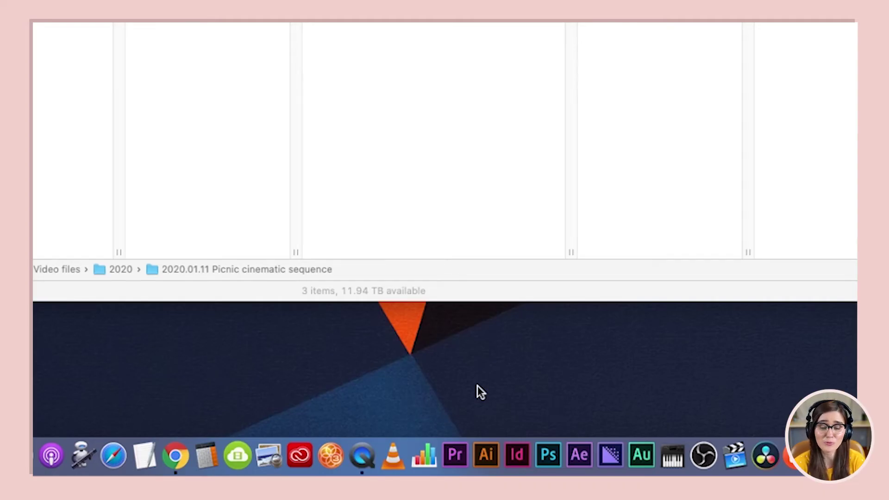
Launch Premiere Pro and start a new project named Picnic cinematic sequence.
left_click(457, 453)
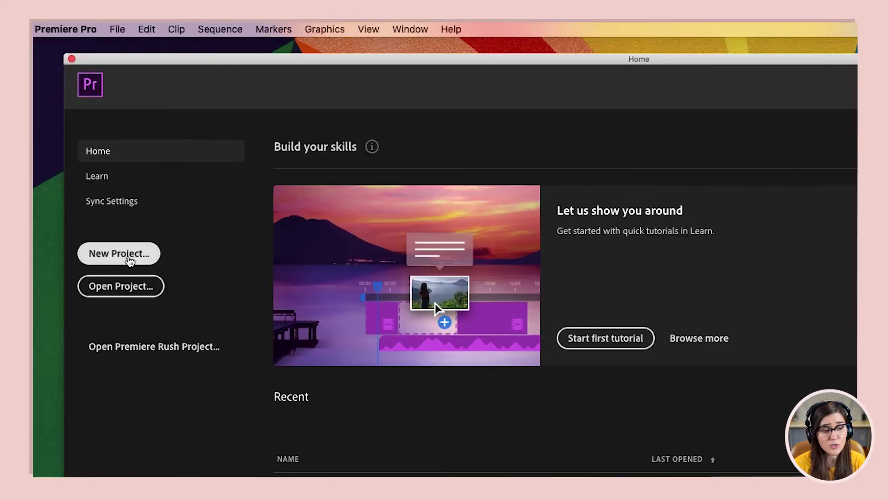
left_click(117, 29)
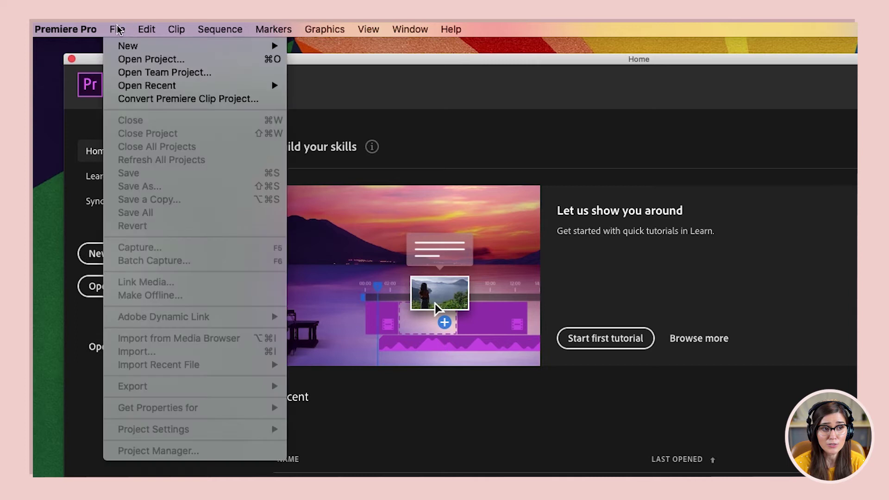
mouse_move(139, 45)
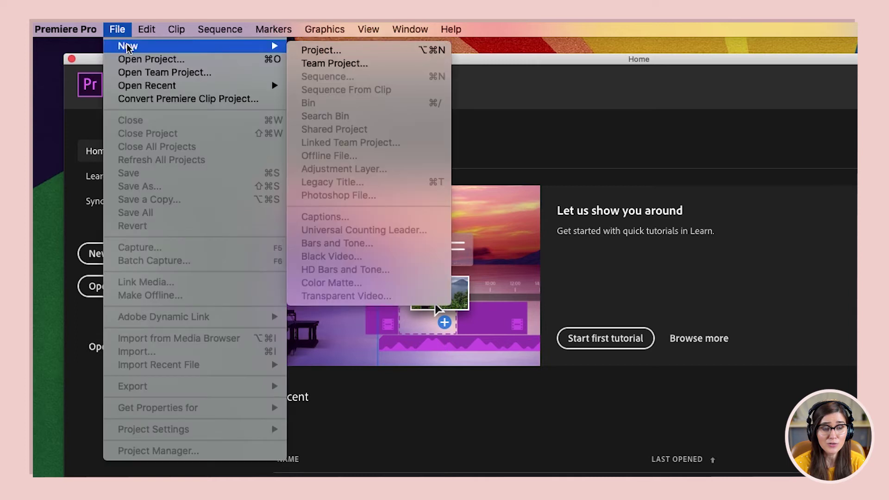
left_click(334, 51)
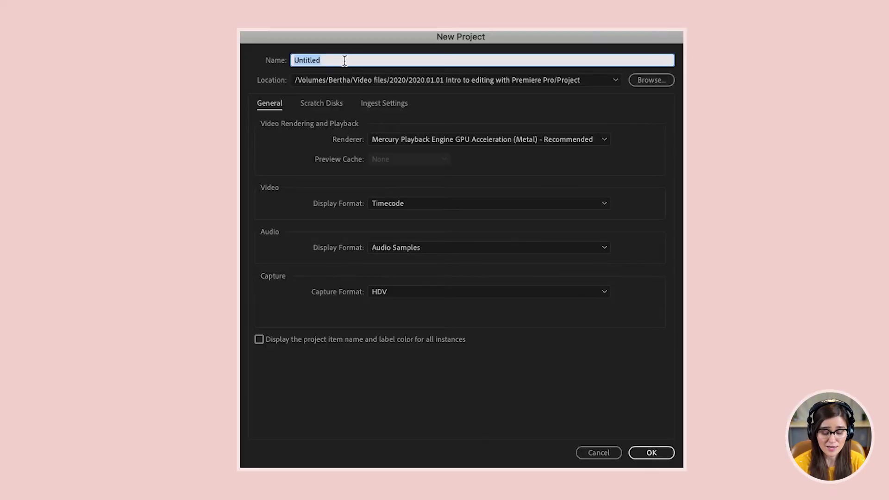
type("Picnic cinematic sequence")
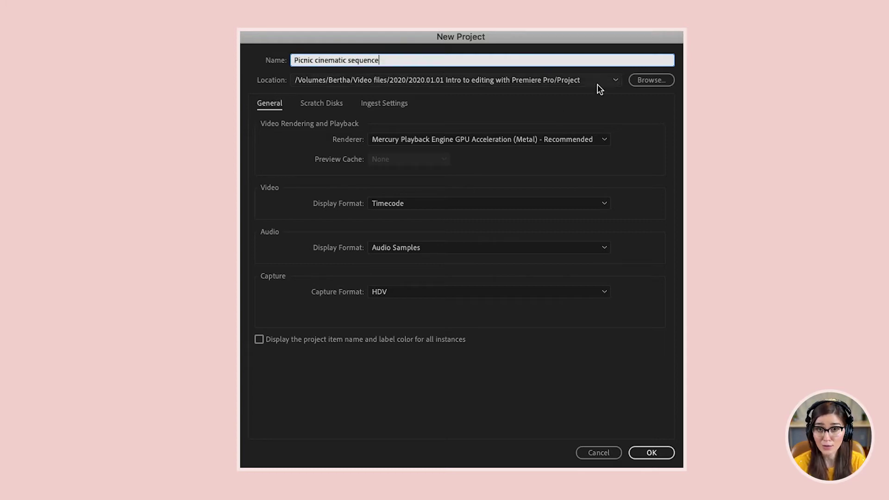
Set the new project's location to the 2020.01.11 Picnic cinematic sequence folder inside 2020.
left_click(644, 79)
left_click(645, 98)
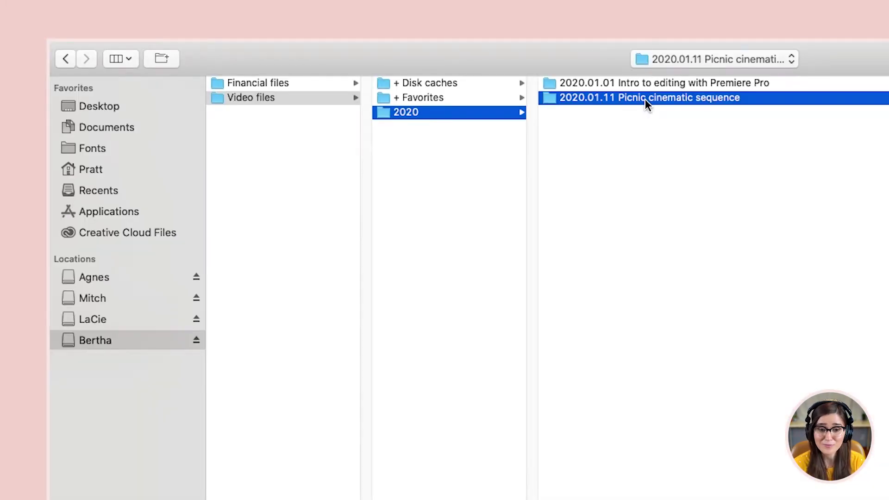
key("Return")
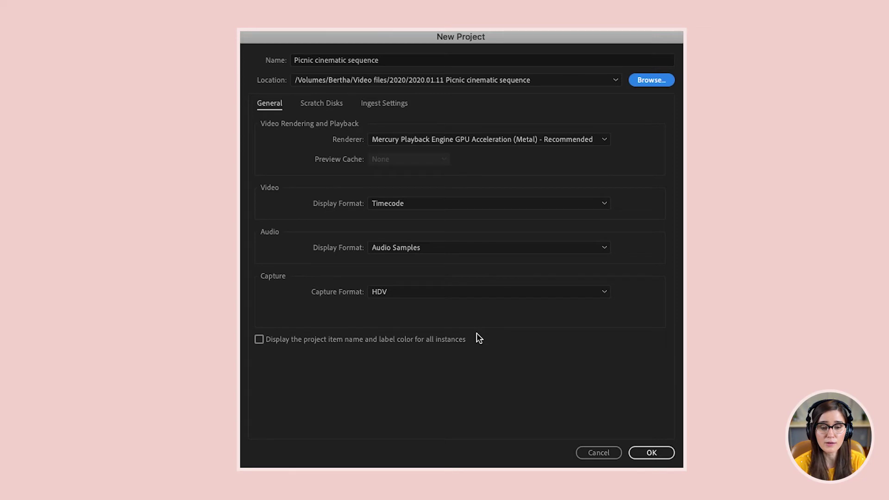
Point all seven scratch disk locations to the 2020.01.11 Picnic cinematic sequence folder and create the project.
left_click(314, 103)
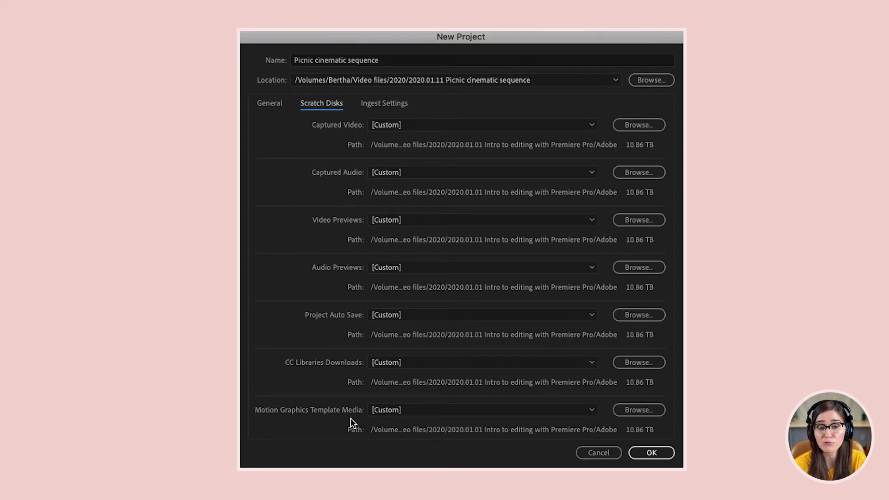
left_click(641, 126)
left_click(690, 72)
left_click(690, 72)
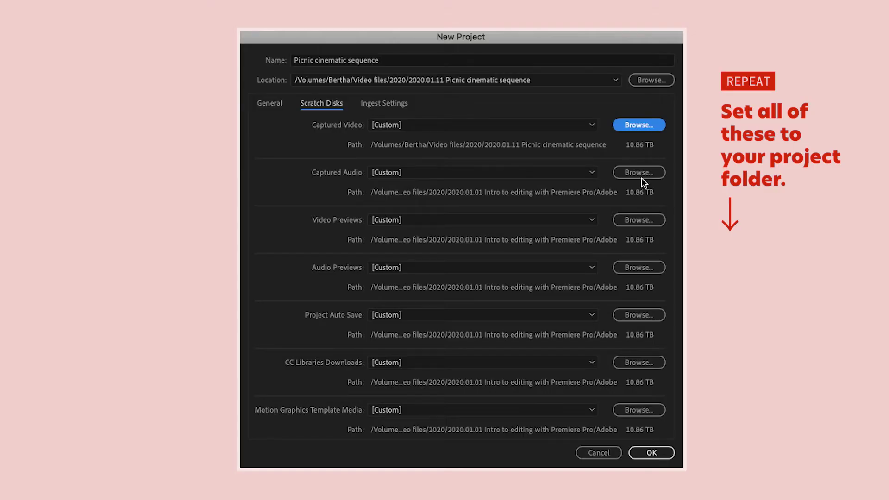
left_click(632, 171)
left_click(644, 219)
left_click(638, 267)
left_click(654, 315)
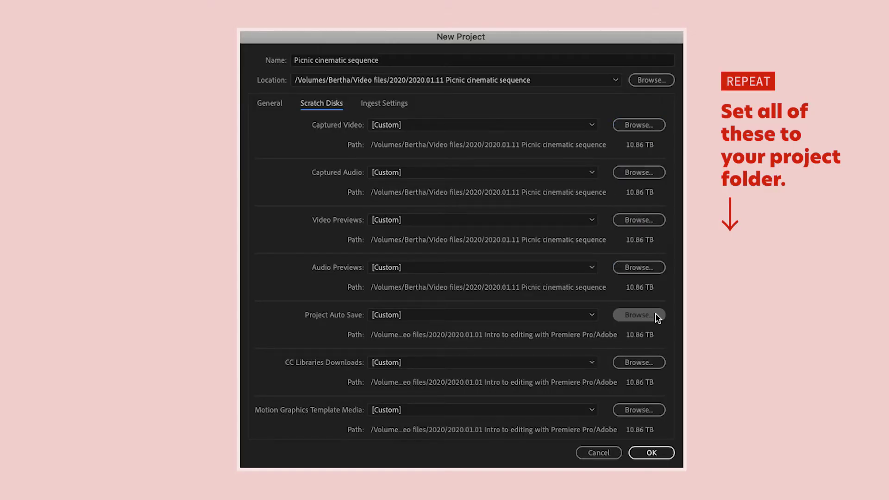
left_click(647, 364)
left_click(648, 410)
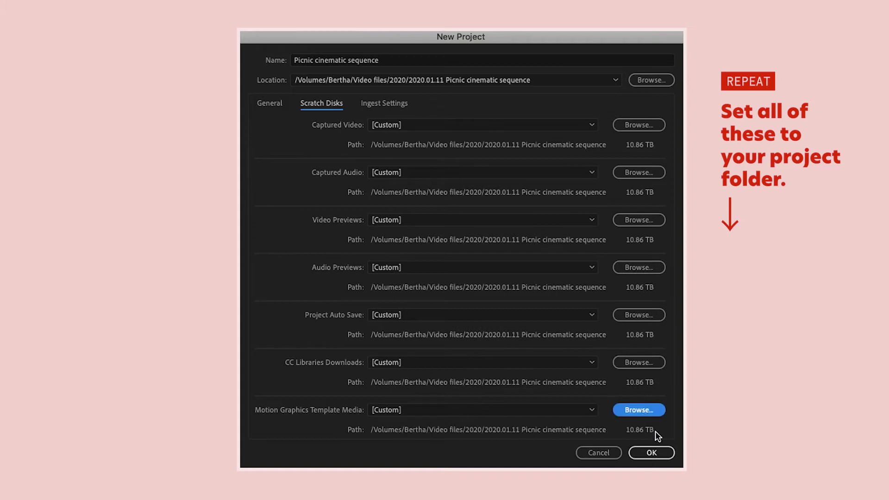
left_click(655, 451)
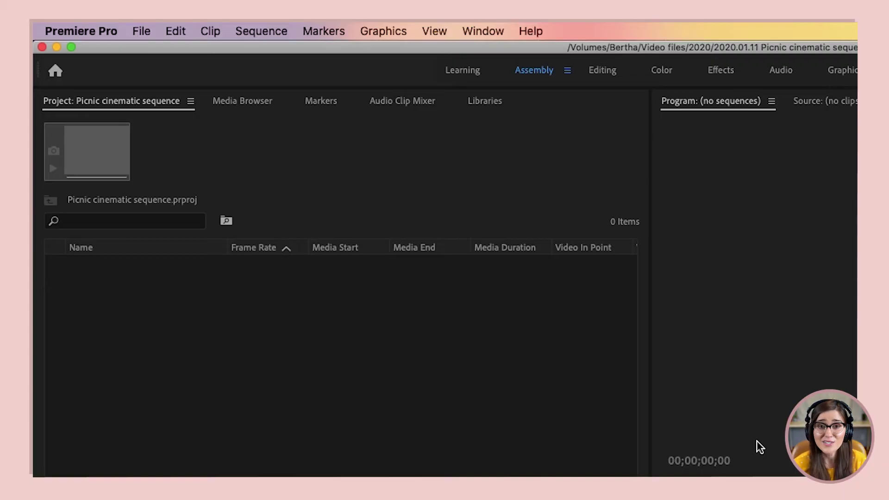
Try Built-in Output as the default output in the Audio Hardware preferences, and show the Mac's sound output devices.
left_click(72, 30)
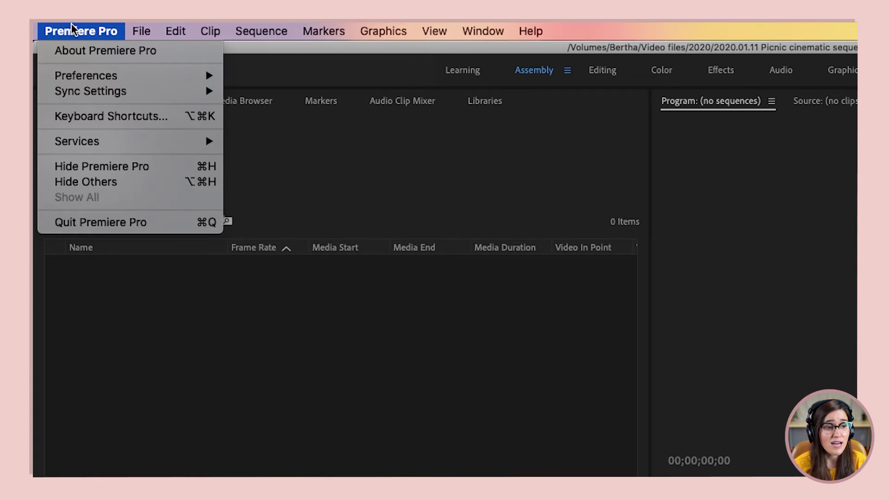
mouse_move(85, 74)
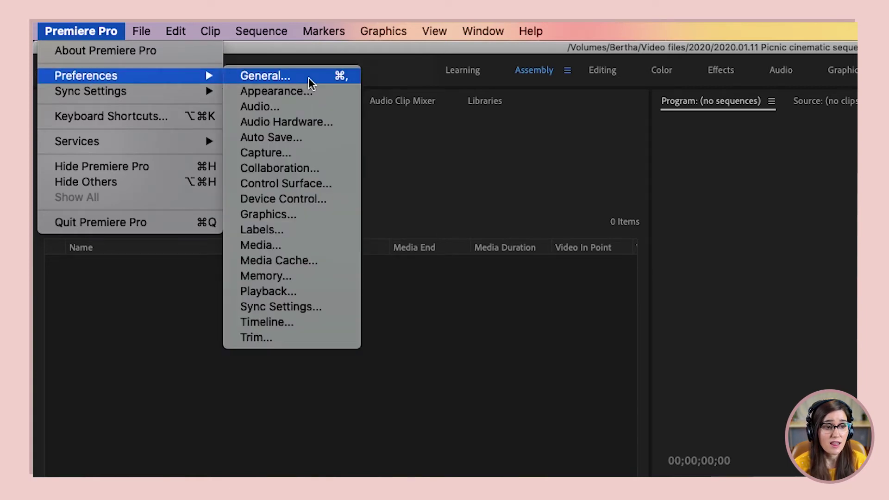
left_click(308, 123)
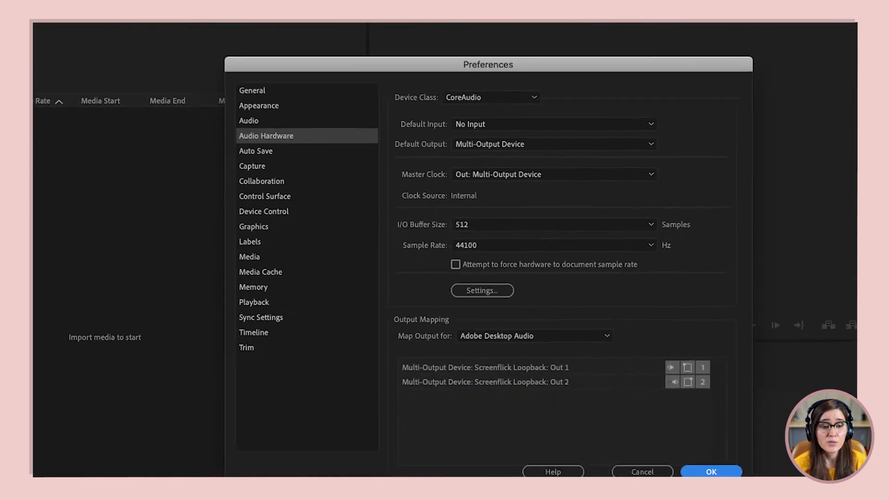
left_click(438, 153)
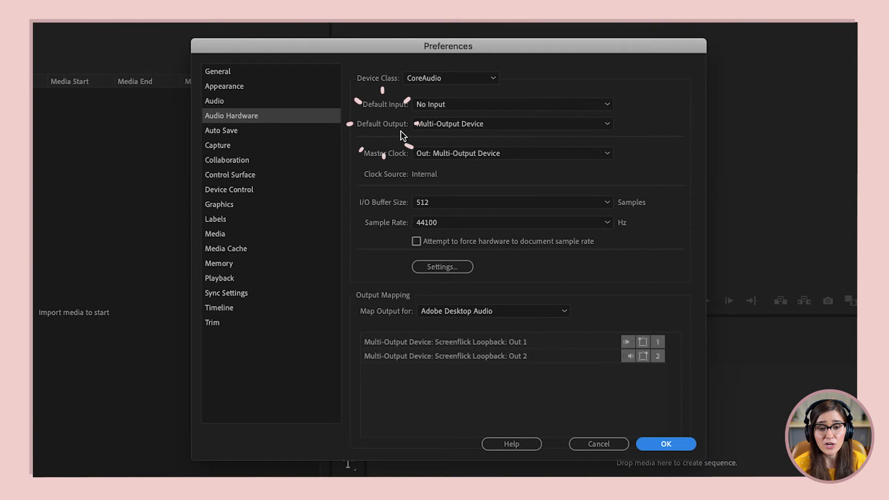
left_click(446, 125)
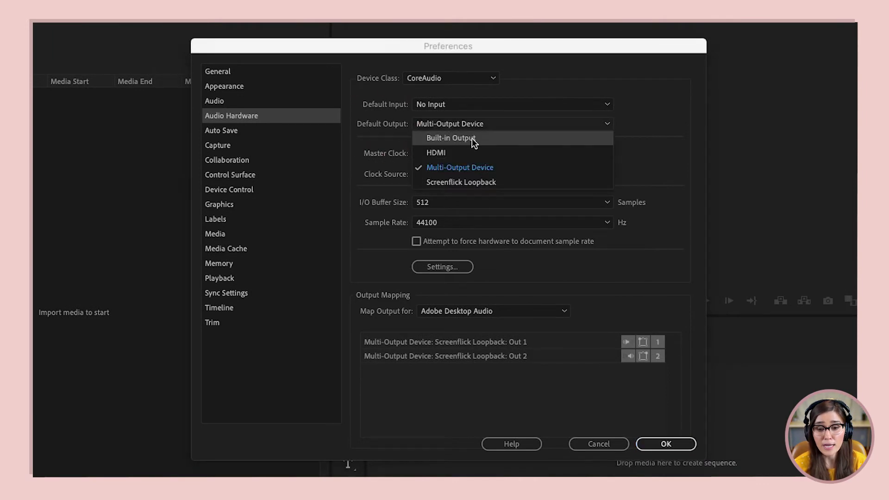
left_click(472, 138)
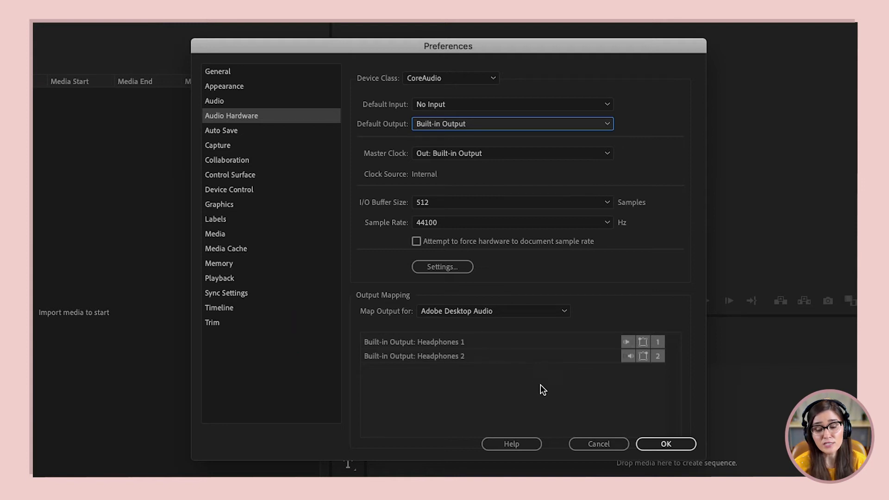
left_click(603, 447)
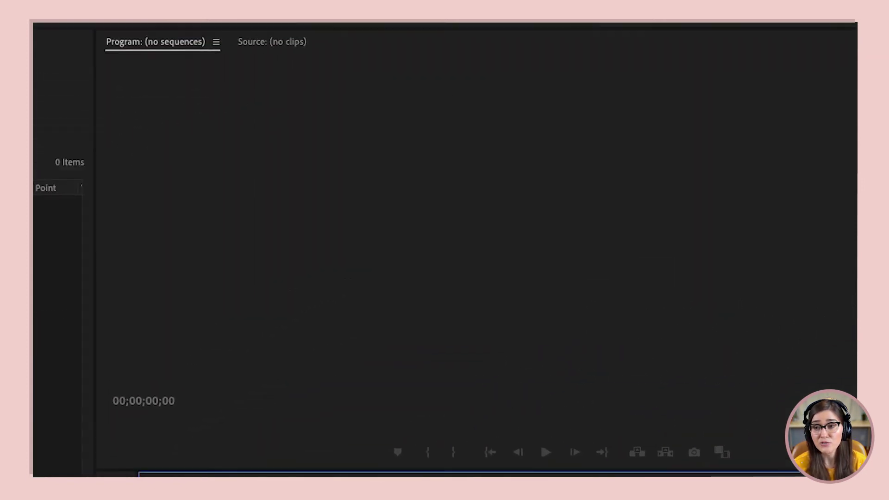
left_click(675, 33)
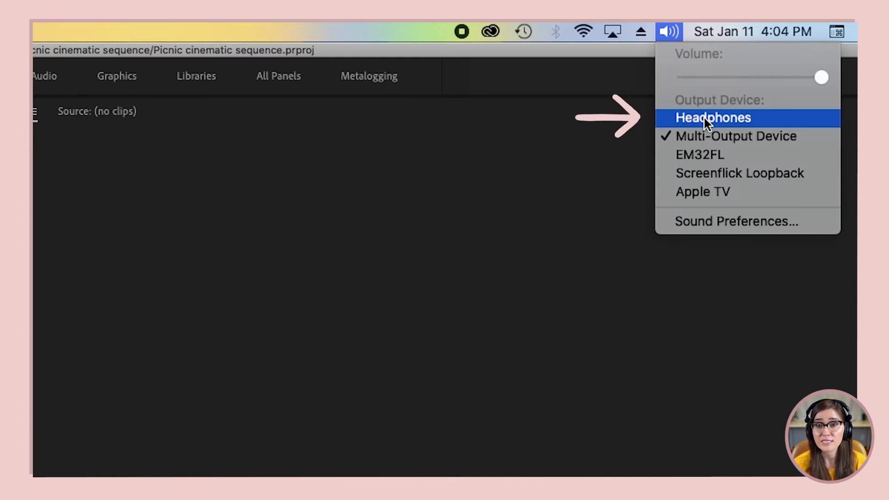
Examine the workspace layout by activating its panels one after another, including Project, Program monitor, Timeline and Tools.
left_click(269, 372)
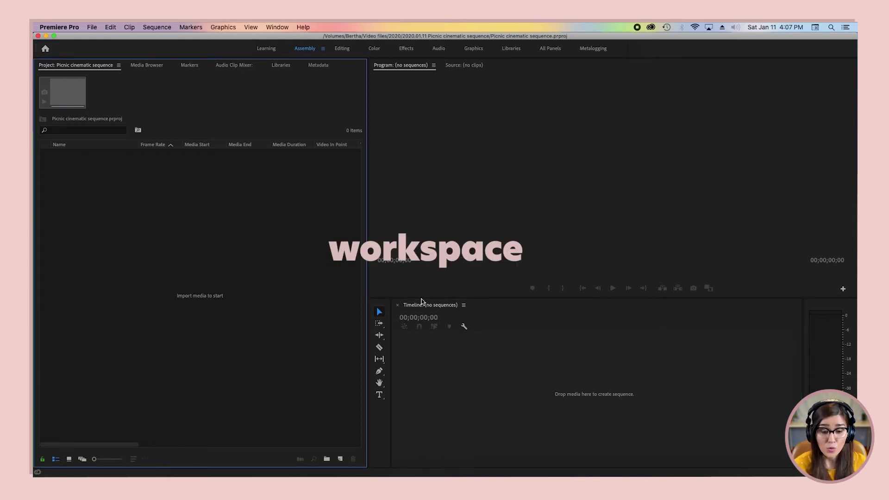
left_click(391, 171)
left_click(323, 236)
left_click(406, 403)
left_click(383, 426)
left_click(312, 350)
left_click(469, 244)
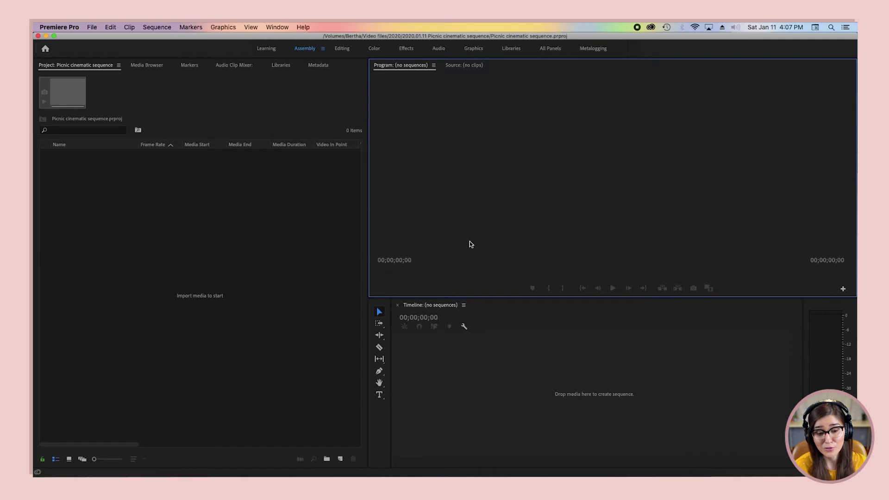
left_click(479, 384)
left_click(377, 433)
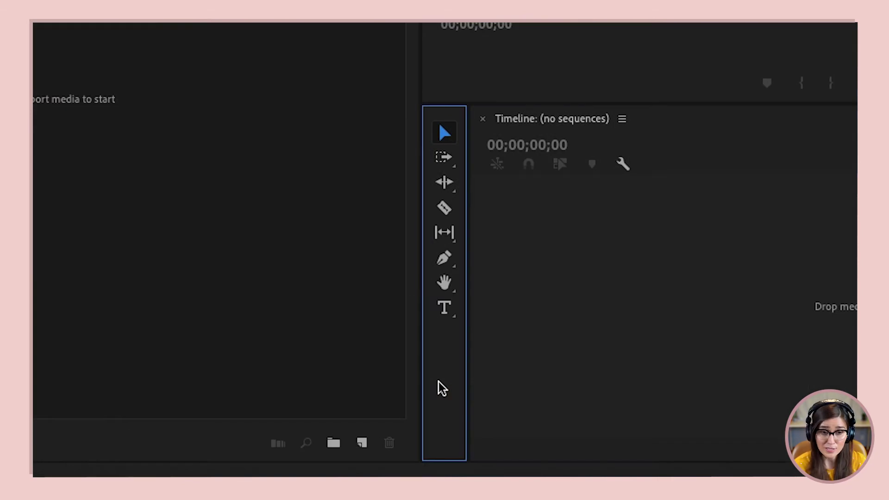
Show the Metadata panel and look through its clip metadata fields.
left_click(479, 61)
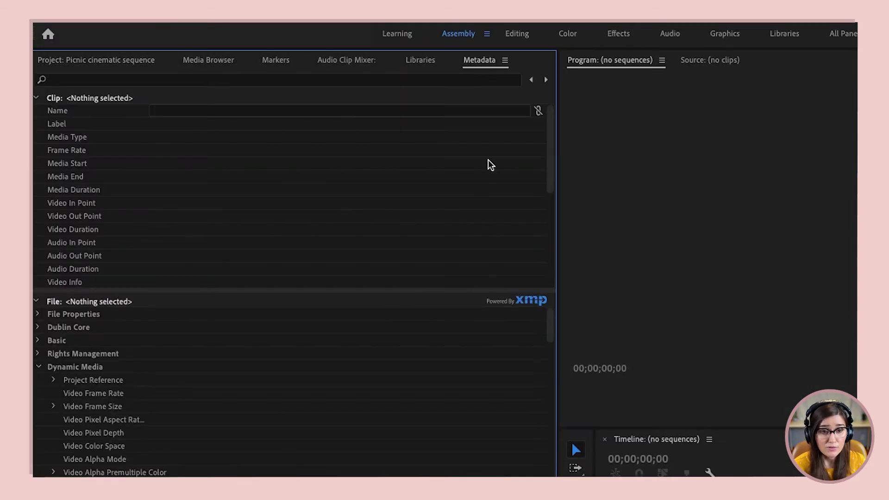
scroll(270, 229, "down", 5)
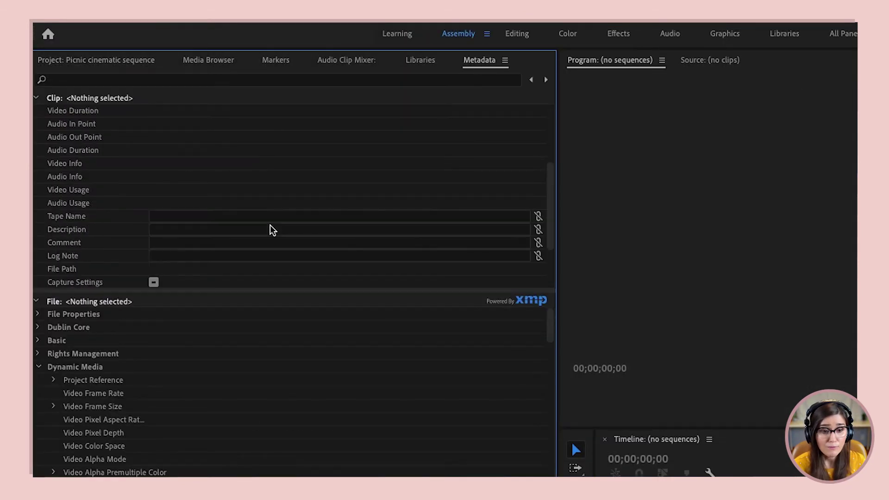
scroll(272, 234, "up", 2)
scroll(273, 234, "up", 3)
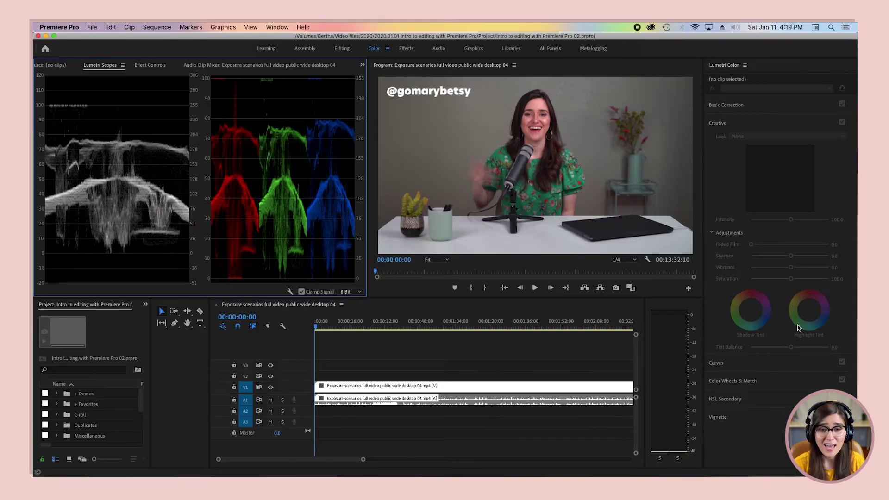
Examine the Assembly workspace by activating the Timeline, Audio Clip Mixer, Markers, Media Browser and Project panels one after another.
left_click(437, 50)
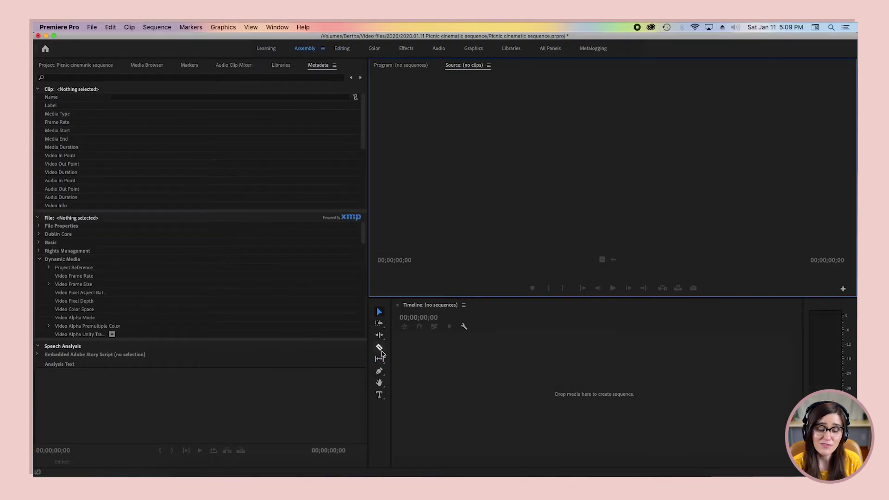
left_click(496, 355)
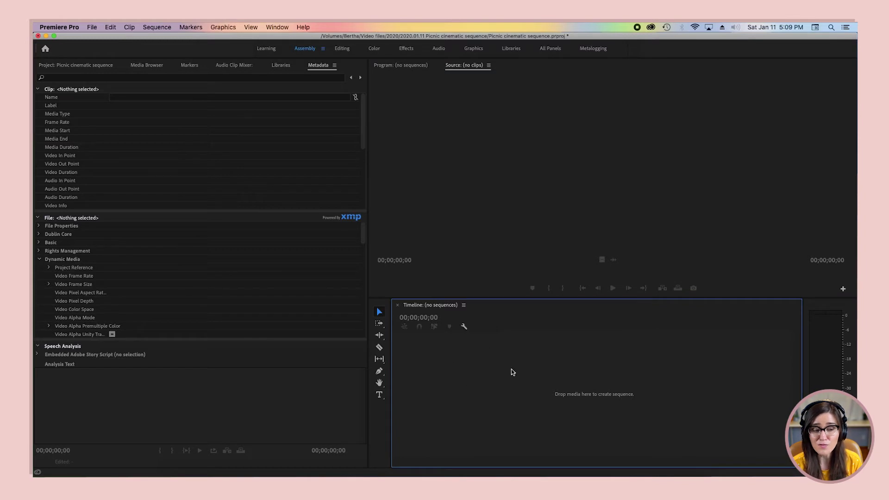
left_click(224, 66)
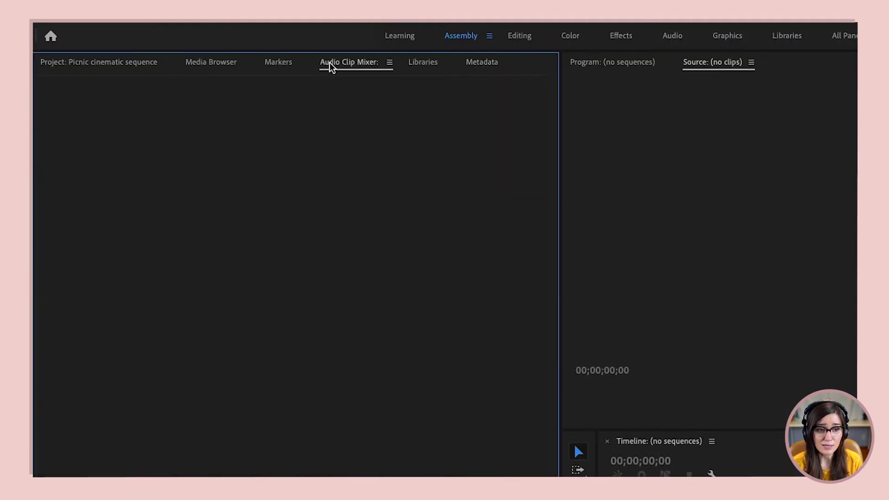
left_click(279, 66)
left_click(224, 66)
left_click(114, 64)
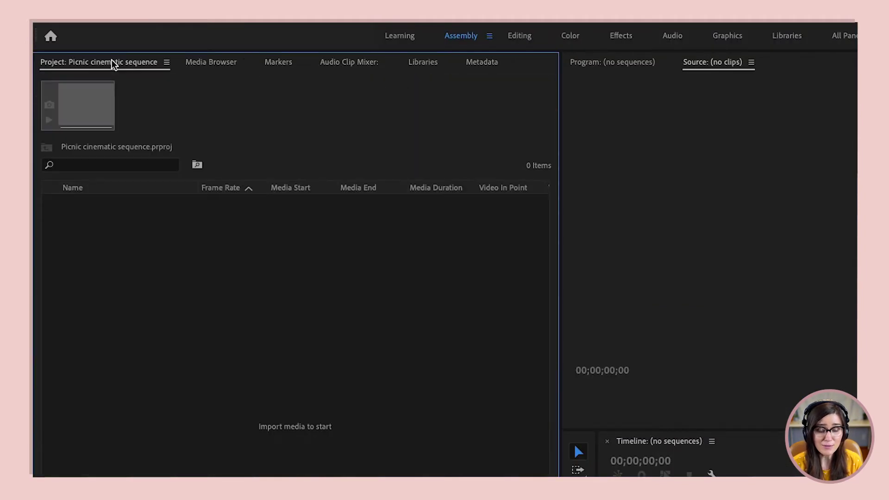
Dock the Metadata panel in its own frame beside the Source monitor and look through its clip fields.
left_click(492, 62)
left_click_drag(492, 63, 798, 64)
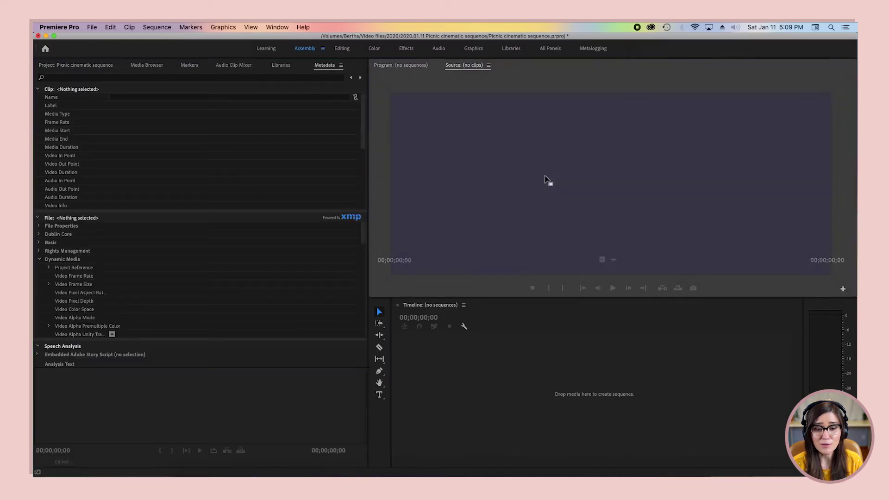
left_click_drag(517, 67, 385, 187)
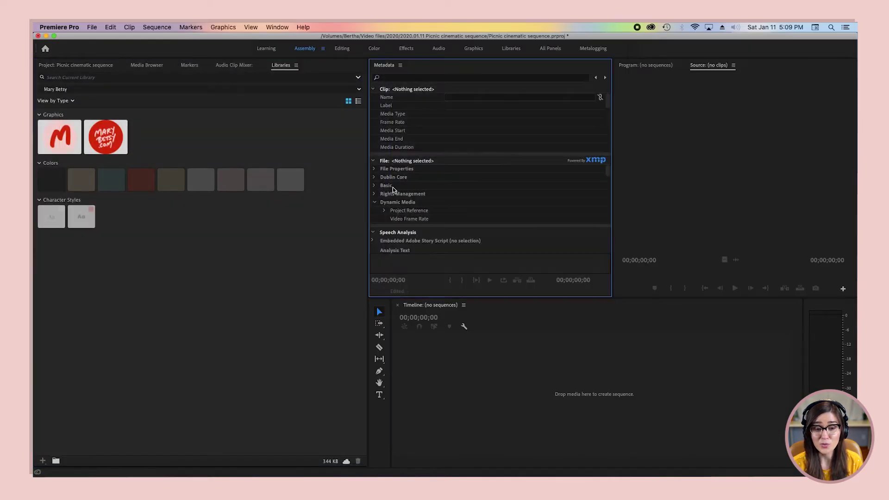
mouse_move(612, 216)
left_mouse_down()
mouse_move(464, 219)
mouse_move(604, 225)
left_mouse_up()
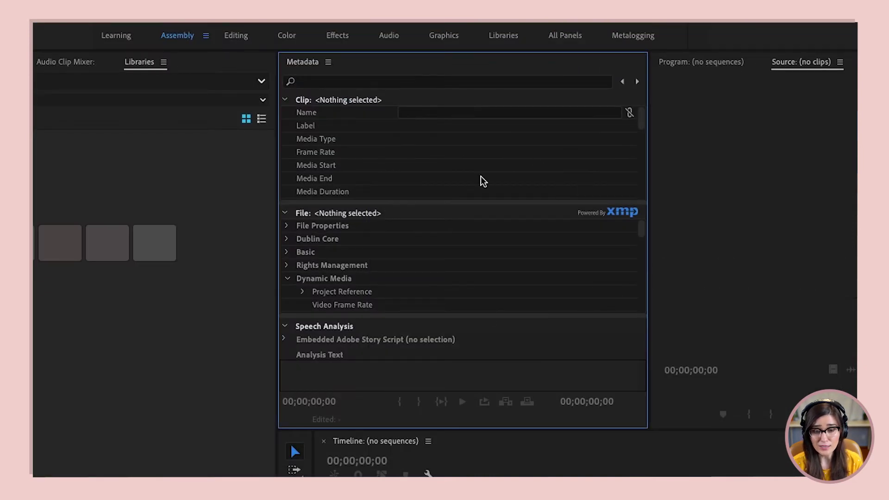
scroll(483, 181, "down", 7)
Close the Metadata panel and add the Effects panel to the Project panel's group.
left_click(328, 62)
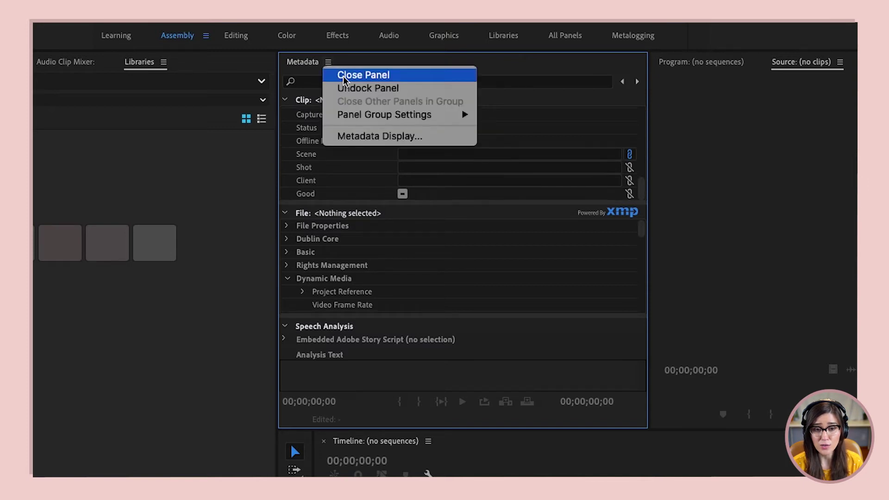
left_click(345, 75)
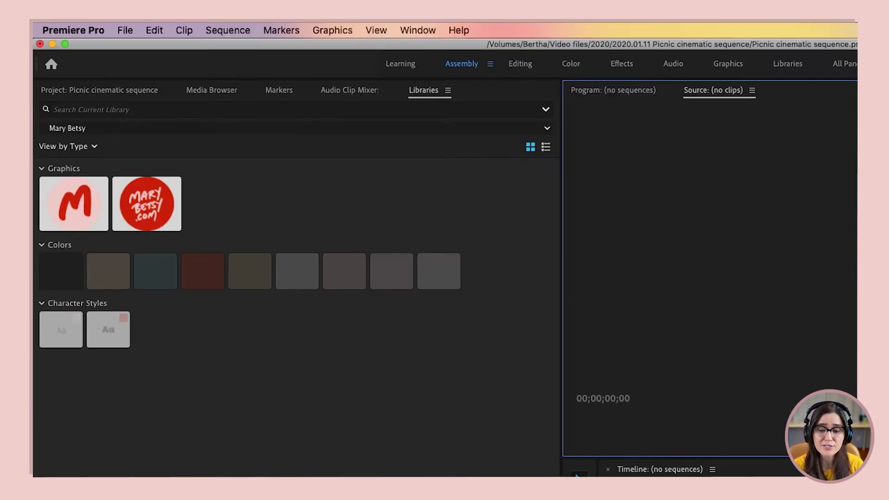
left_click(425, 29)
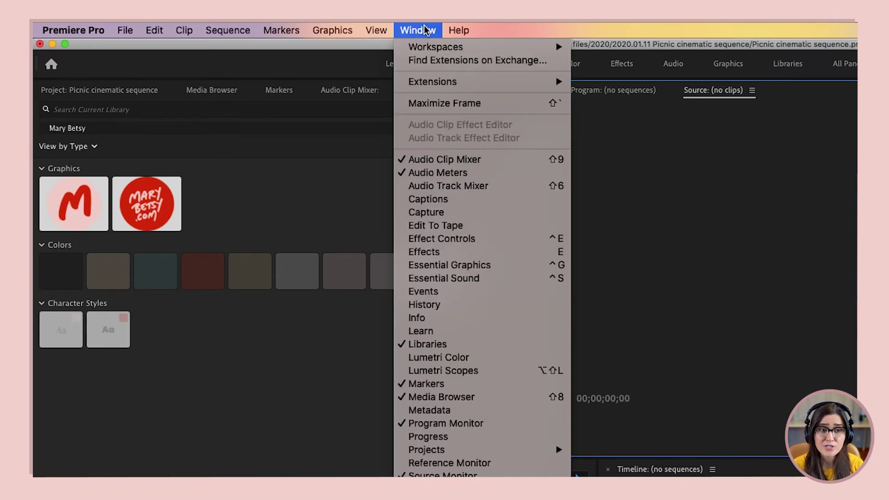
left_click(451, 254)
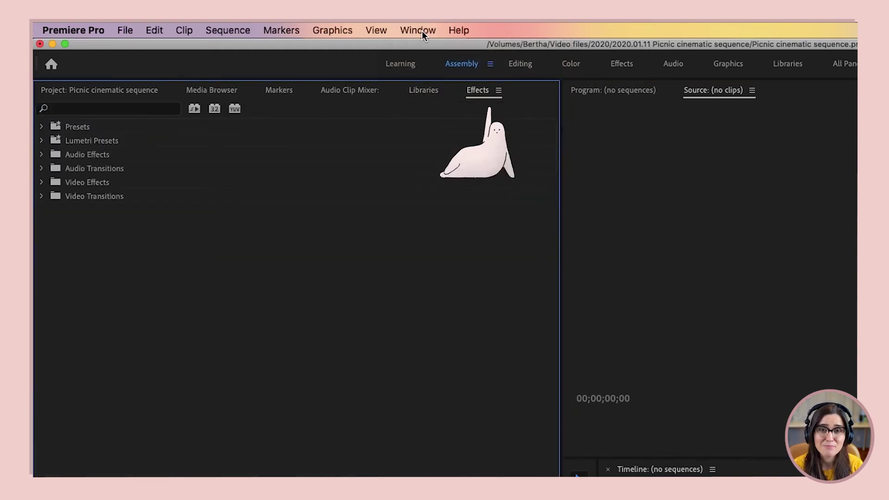
left_click(418, 30)
mouse_move(437, 53)
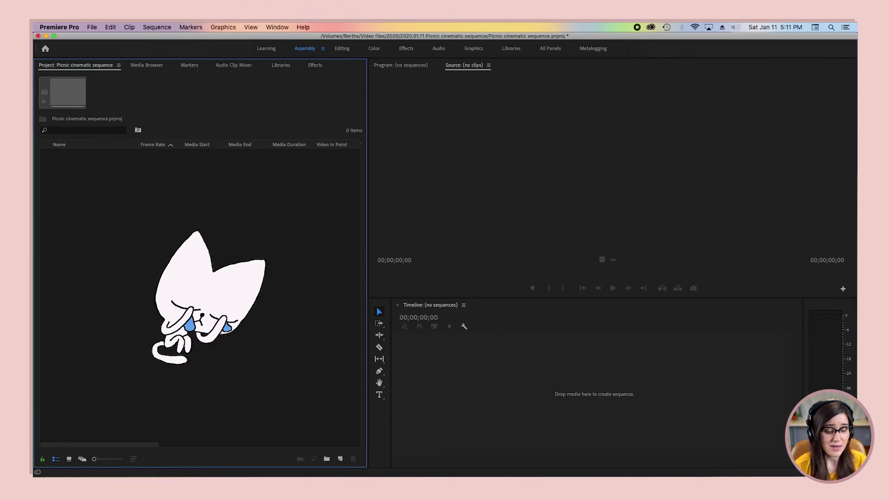
right_click(196, 229)
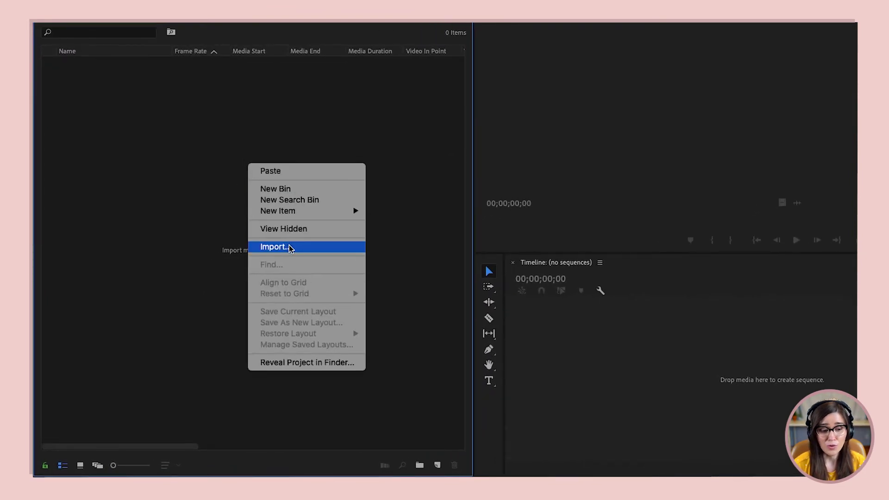
left_click(168, 223)
left_click(109, 27)
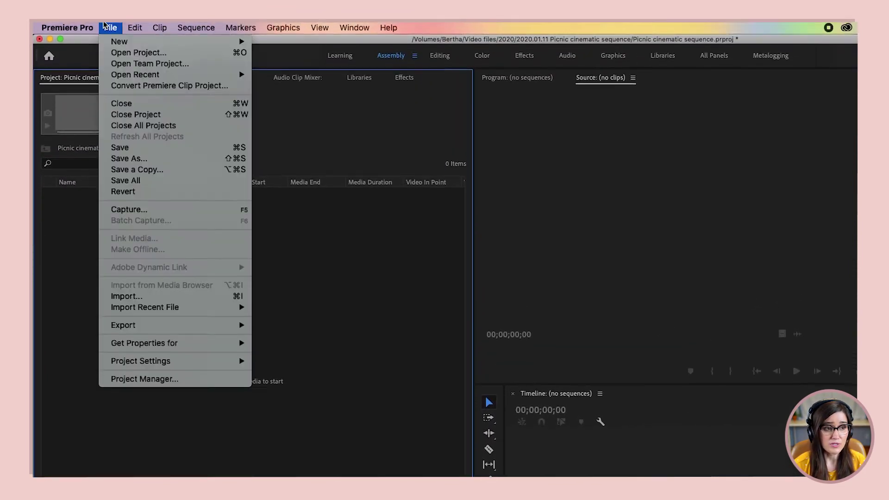
left_click(168, 296)
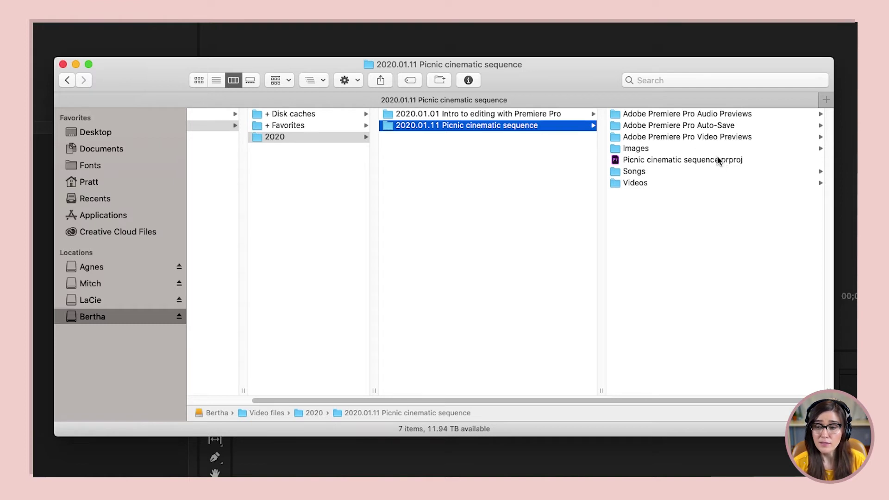
Import the Images, Songs and Videos folders from the 2020.01.11 Picnic cinematic sequence folder in Finder into the Premiere Pro project.
left_click(652, 148)
left_click(408, 172, "super")
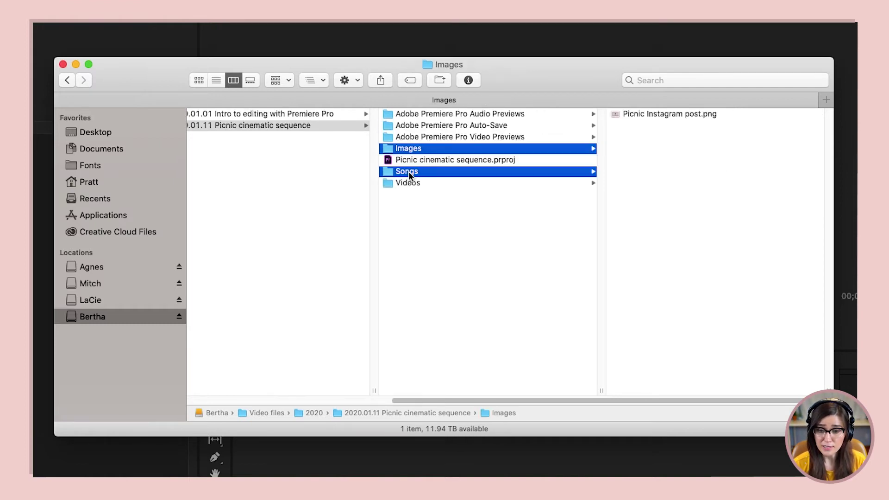
left_click(412, 183, "super")
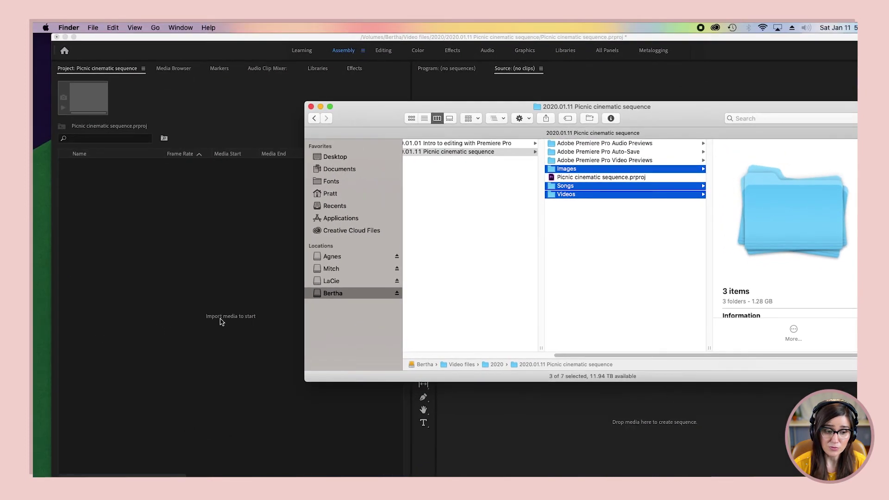
left_click_drag(222, 321, 221, 321)
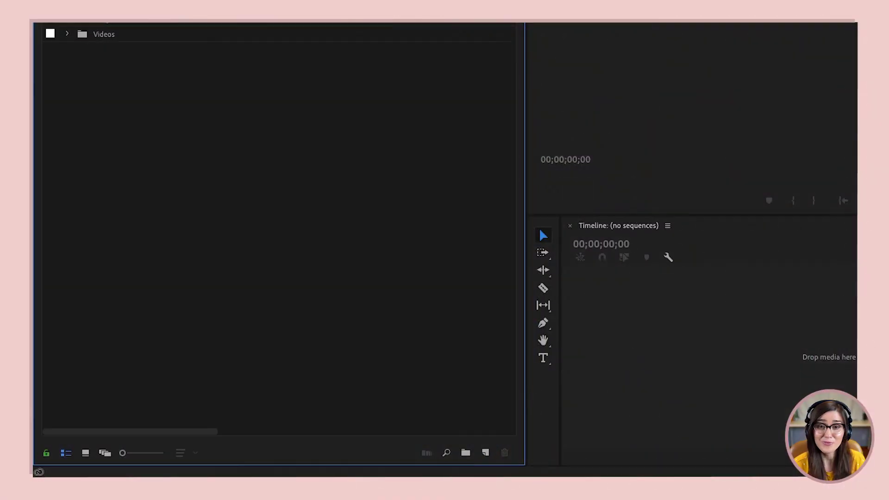
Create a new bin in the Picnic cinematic sequence project.
right_click(258, 146)
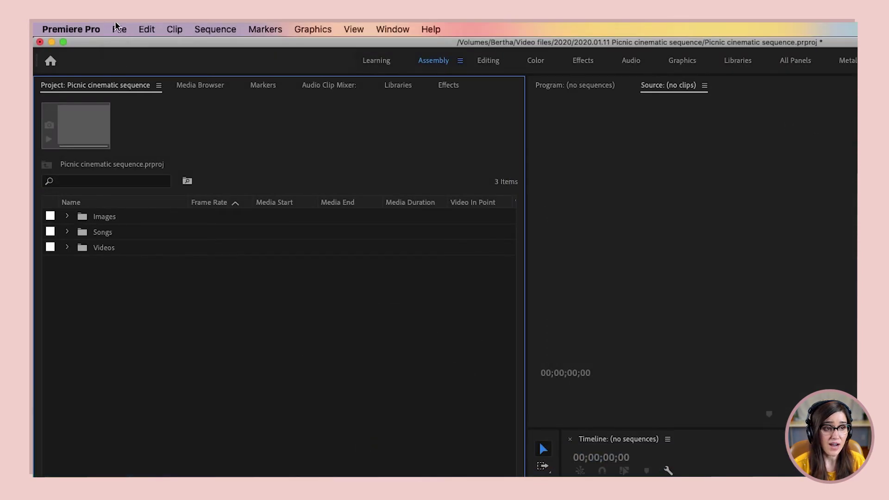
left_click(117, 29)
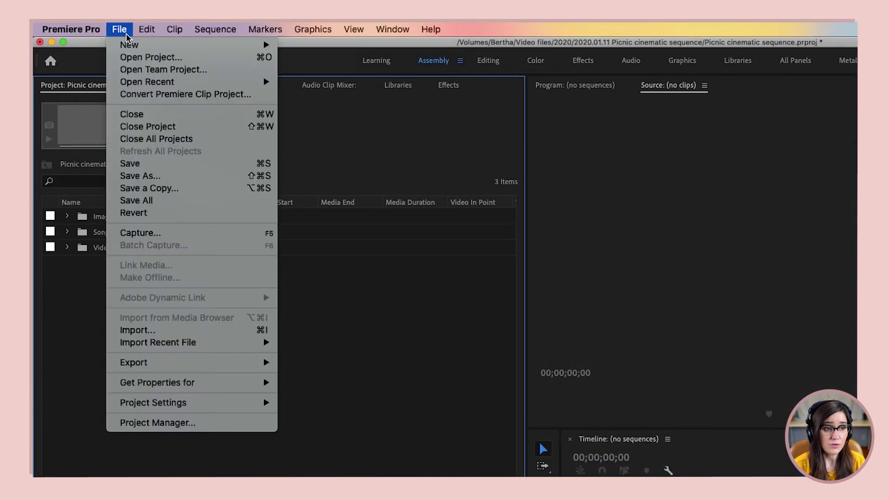
mouse_move(135, 44)
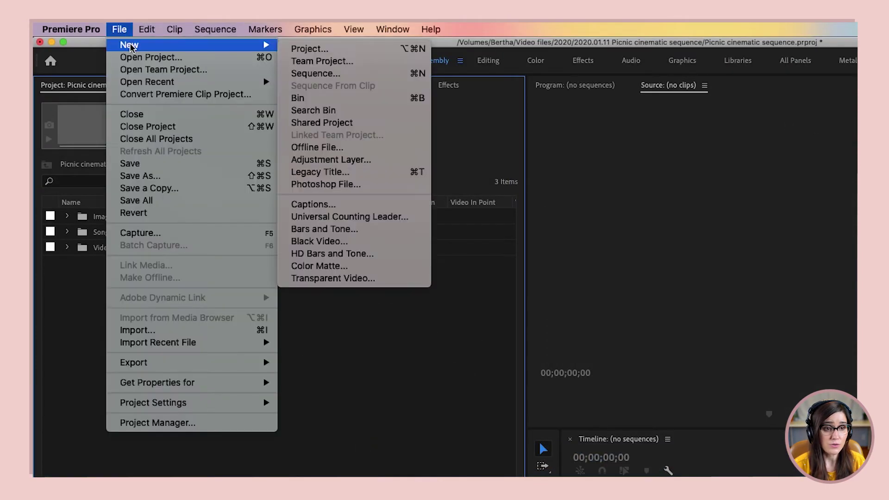
left_click(358, 98)
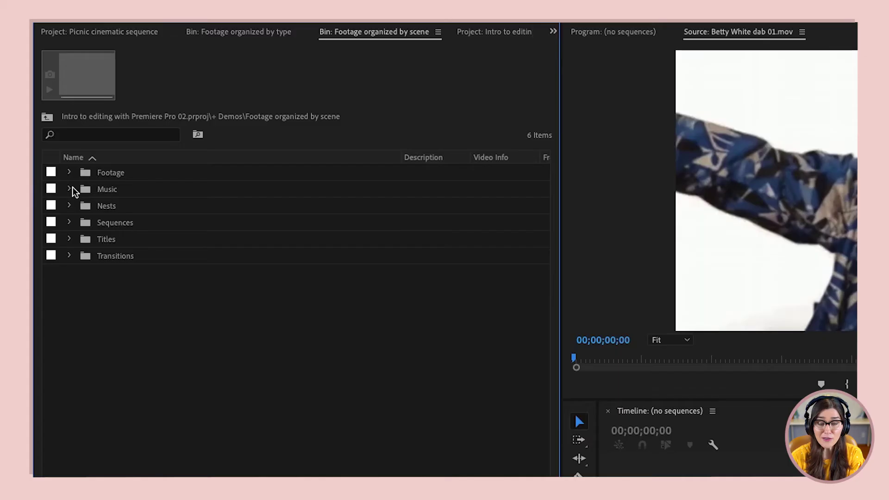
Look inside the Footage bin organized by scene, and compare the Picnic project's bins in icon view and list view.
left_click(69, 172)
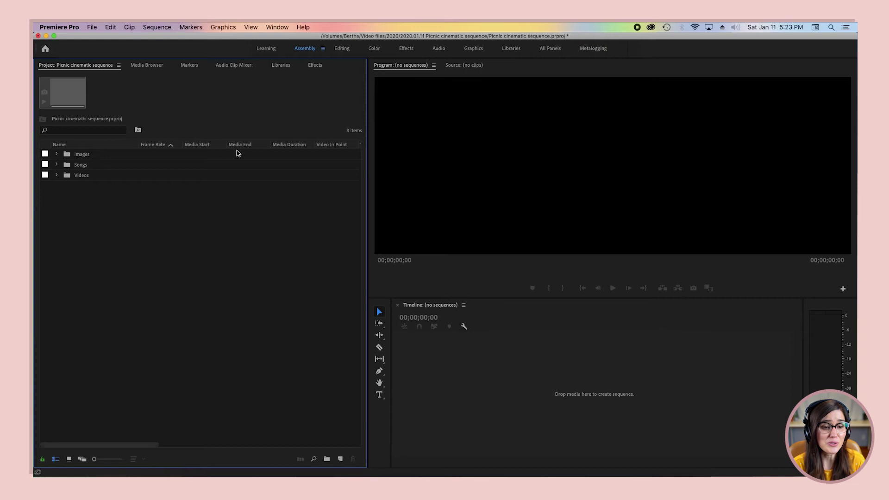
left_click(69, 459)
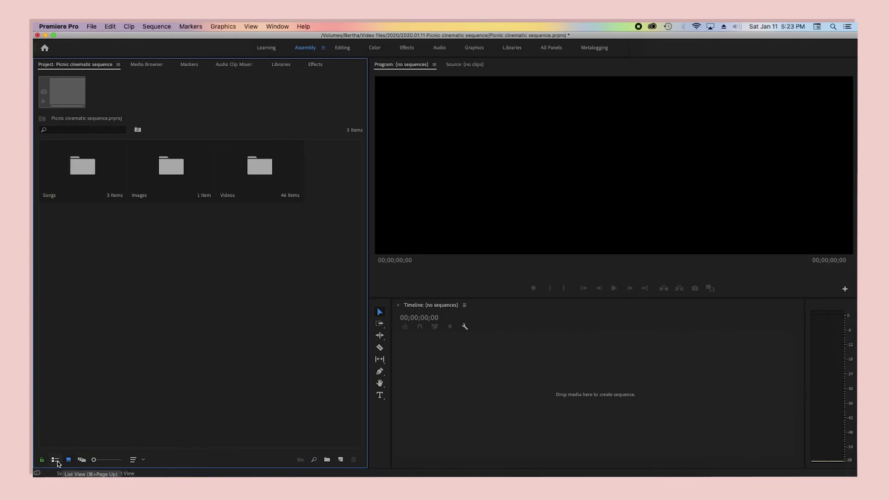
left_click(56, 459)
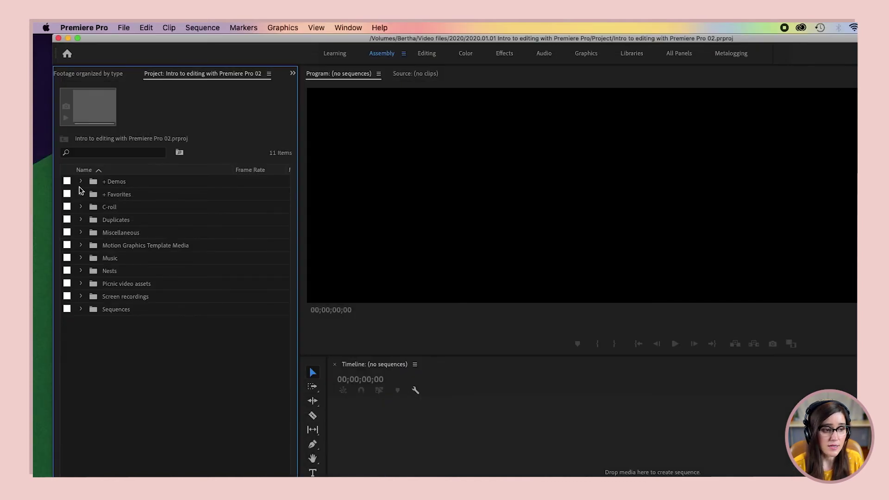
Look through the + Demos bin and its Bins organized by asset in the Intro to editing with Premiere Pro 02 project.
left_click(81, 182)
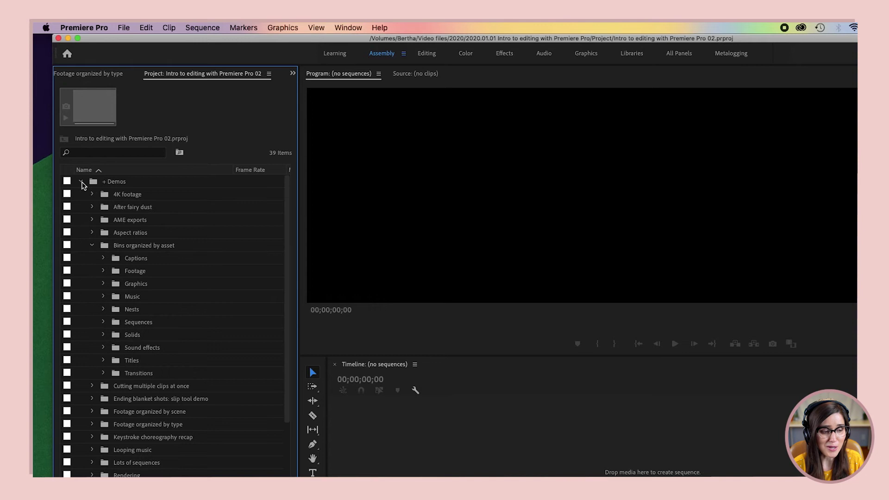
left_click(92, 246)
left_click(92, 246)
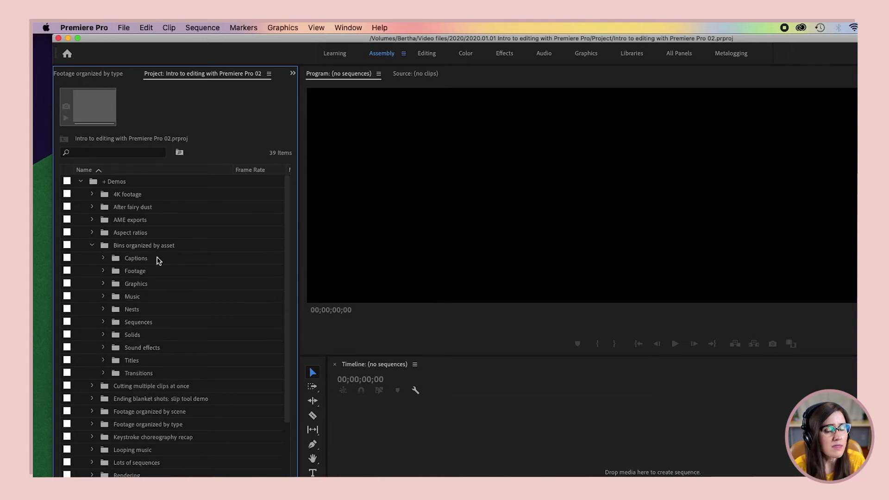
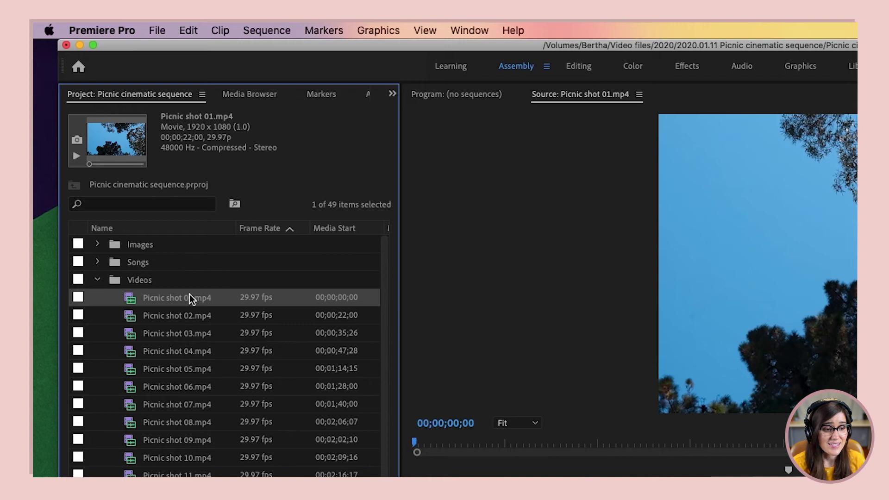
Rename the clip Picnic shot 01.mp4 in the Videos bin as sky shot.
left_click(190, 298)
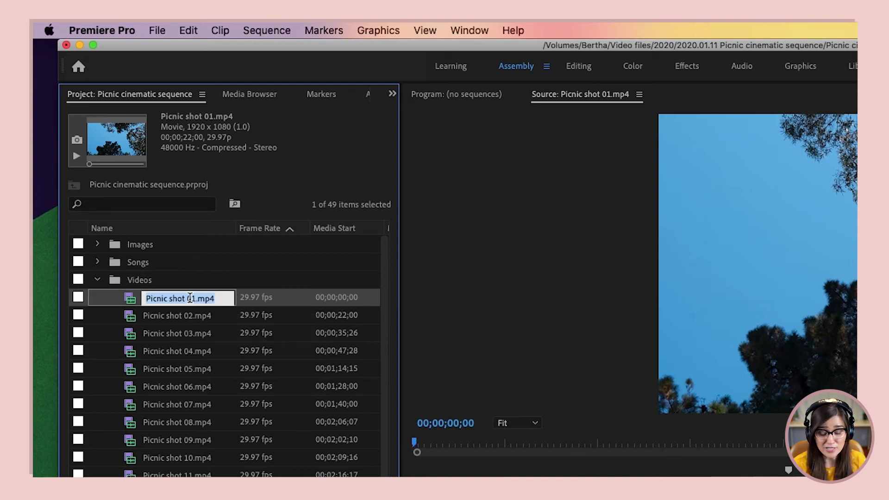
type("sky shot")
key("Tab")
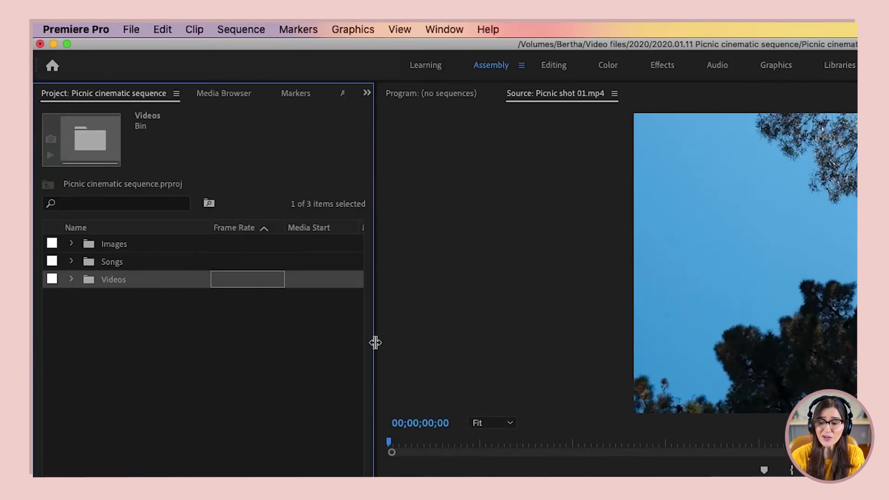
Widen the Project panel to reveal more metadata columns and expand the Videos, Songs and Images bins.
left_click_drag(375, 343, 839, 371)
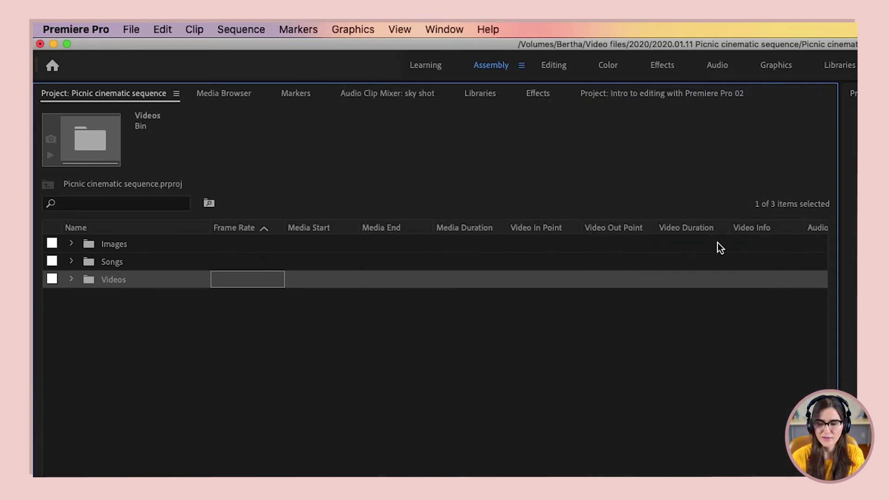
left_click(71, 279)
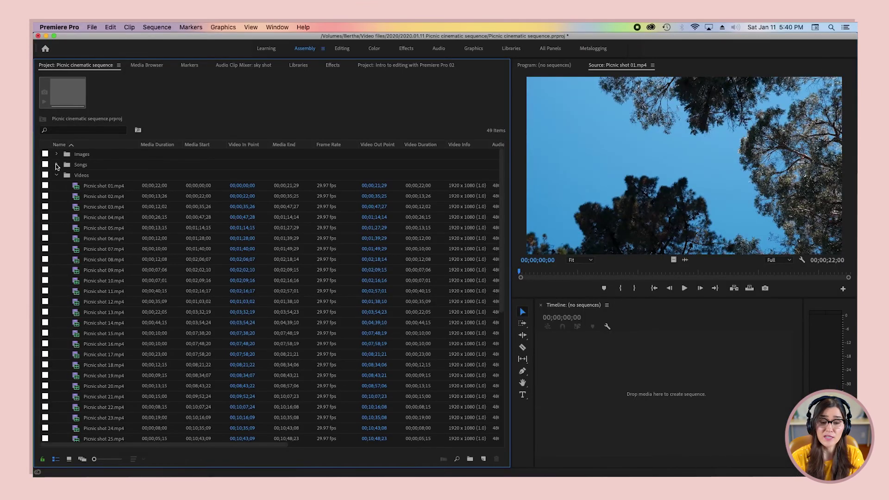
left_click(57, 166)
left_click(57, 154)
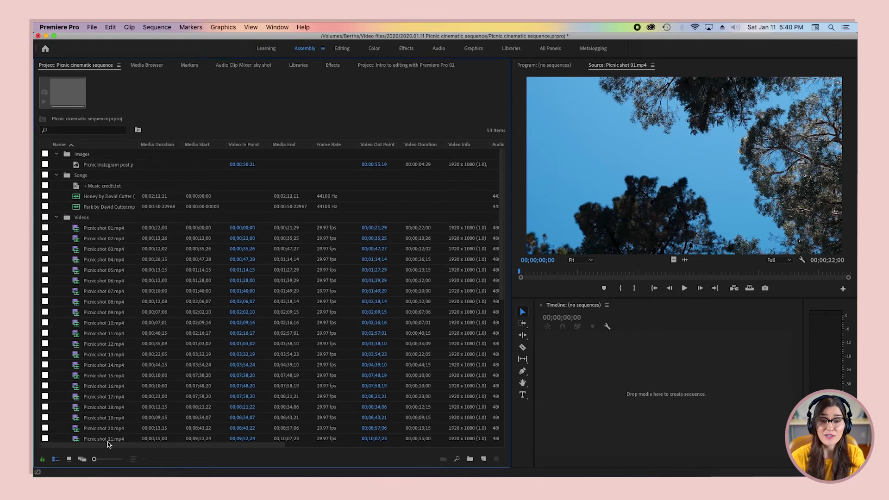
Sort the project items by Media Duration, longest first, and rearrange the columns so Video In Point directly follows Name.
left_click_drag(110, 446, 73, 453)
left_click(198, 155)
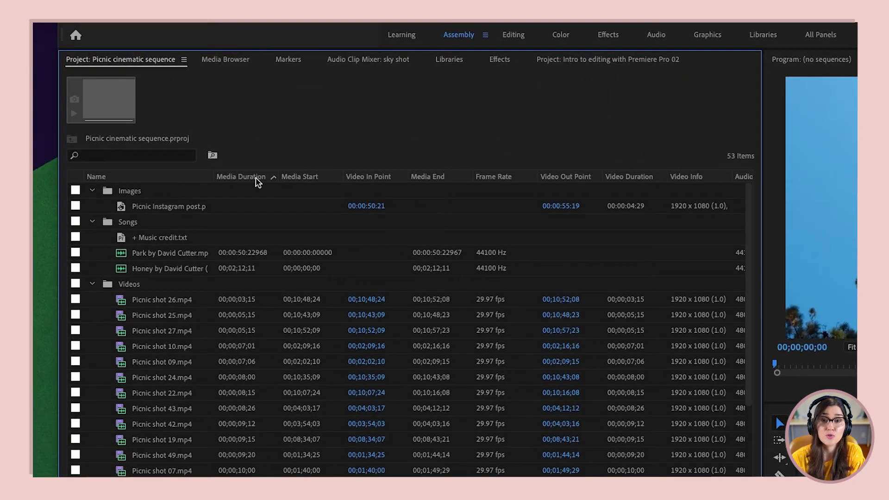
left_click(256, 176)
left_click_drag(256, 177, 225, 180)
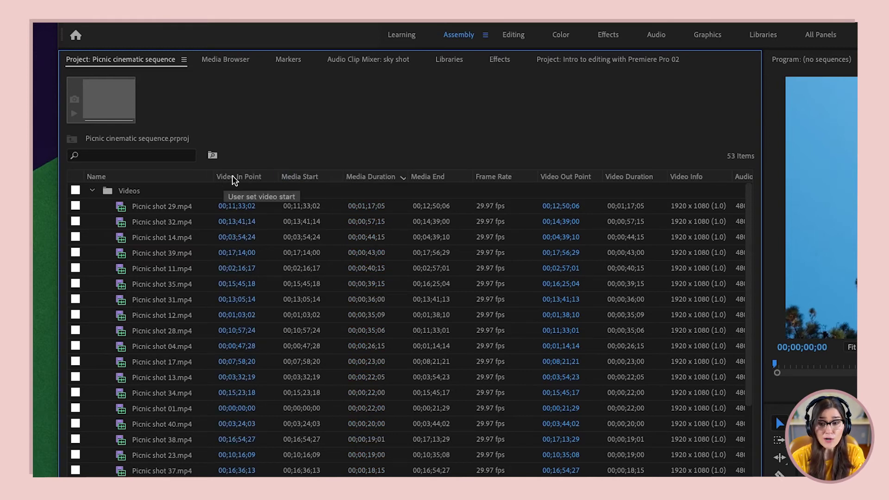
Look through the column properties under Premiere Pro Project Metadata in the Metadata Display settings, leaving them as they are.
right_click(233, 180)
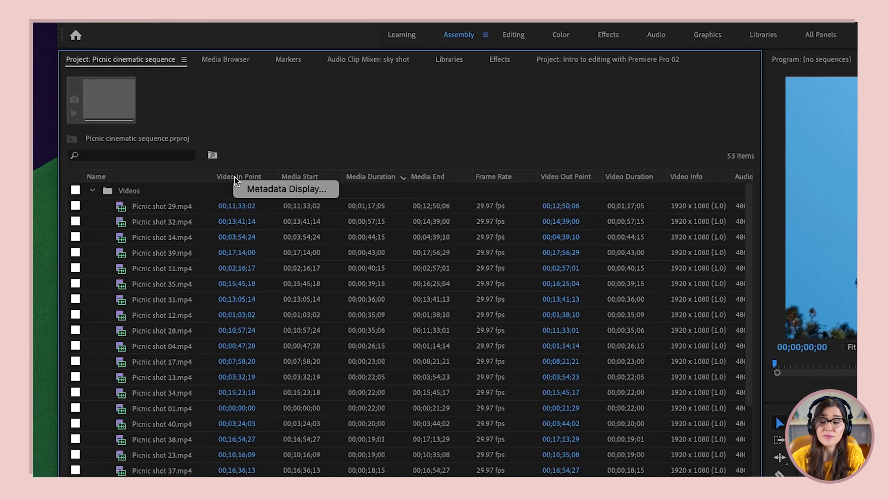
left_click(298, 191)
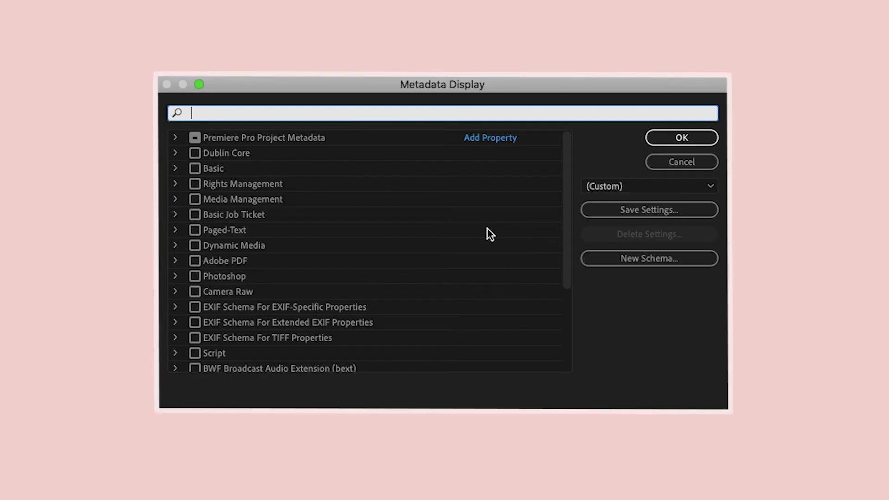
left_click(175, 137)
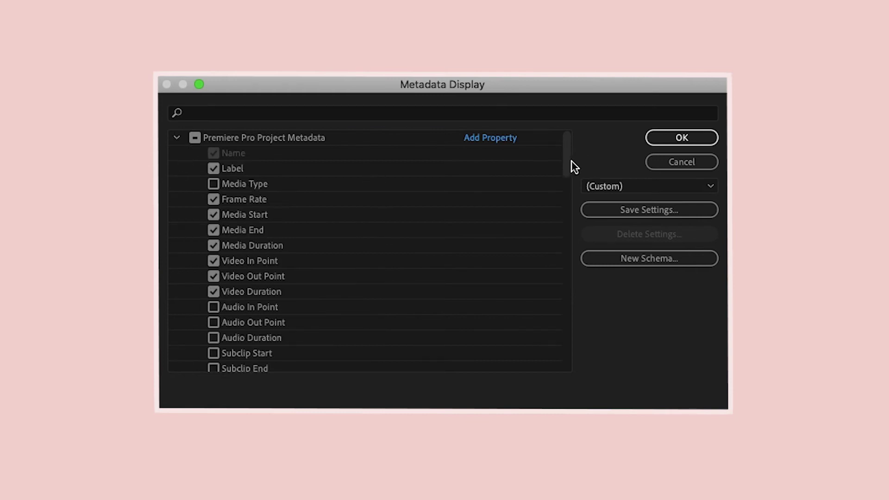
mouse_move(568, 163)
left_mouse_down()
mouse_move(556, 354)
mouse_move(560, 165)
left_mouse_up()
left_click(658, 166)
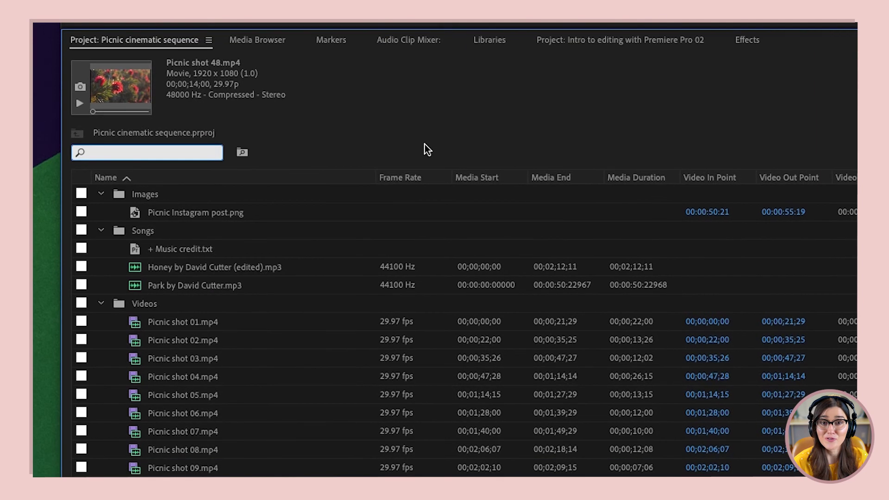
Search the project items in turn for honey, mp3 and 1080.
type("hone")
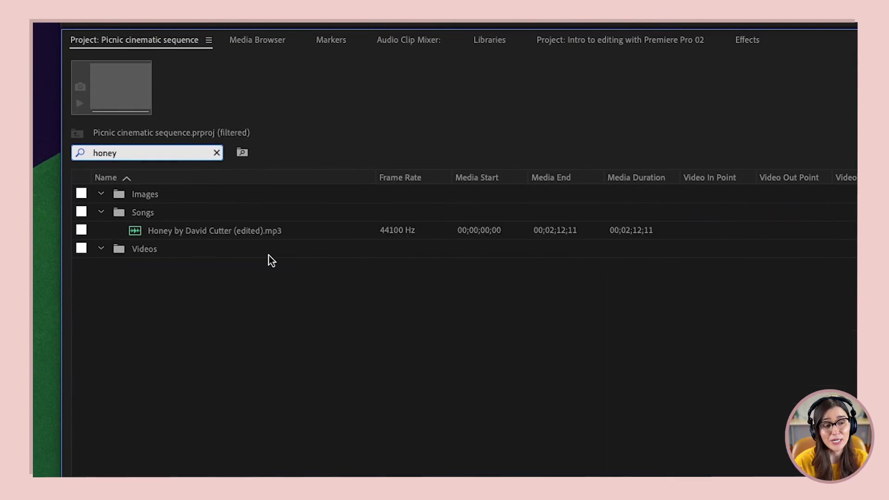
left_click(216, 153)
type("mp3")
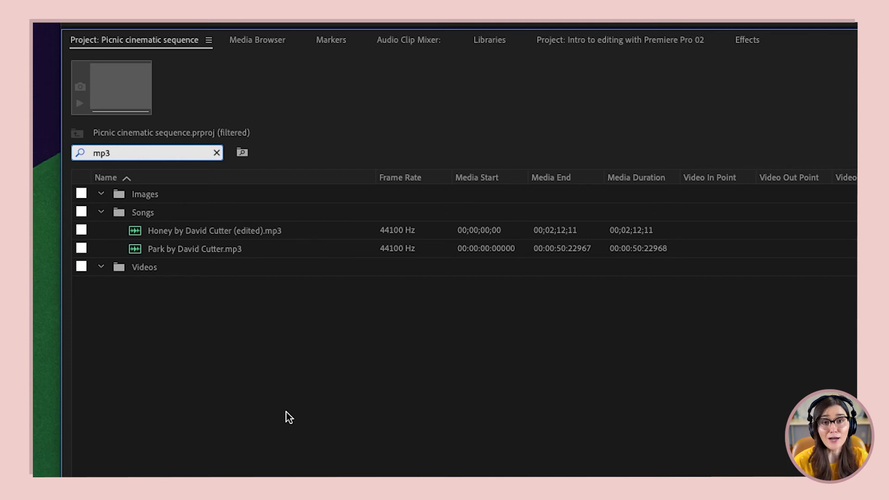
left_click(215, 153)
type("10")
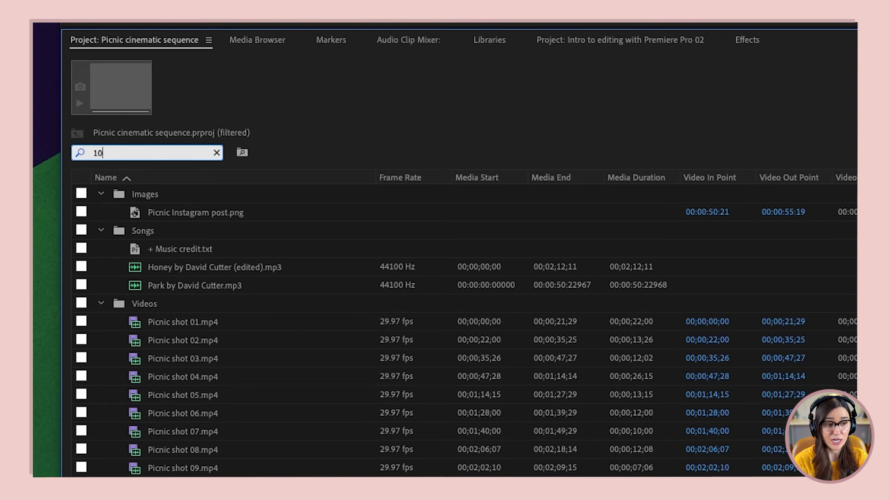
type("80")
scroll(616, 324, "right", 5)
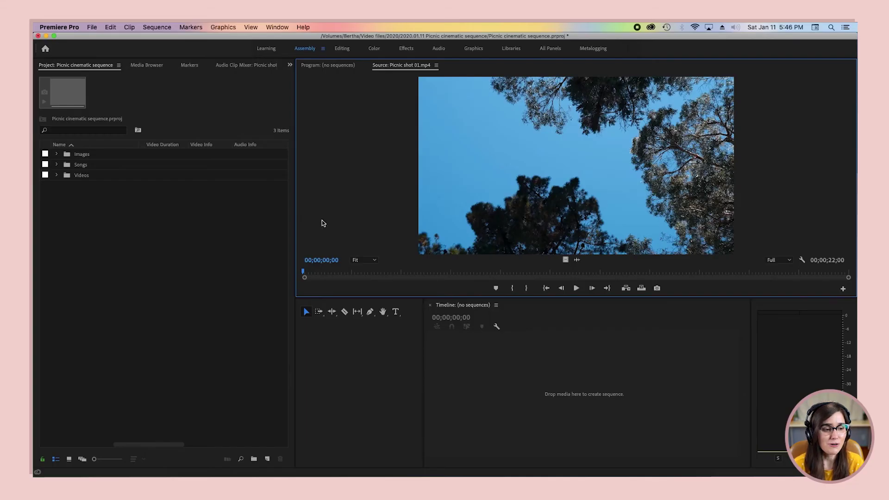
Open the Videos bin separately, dock it beside the Project panel, widen it and bring the Picnic cinematic sequence project back in front.
double_click(65, 176)
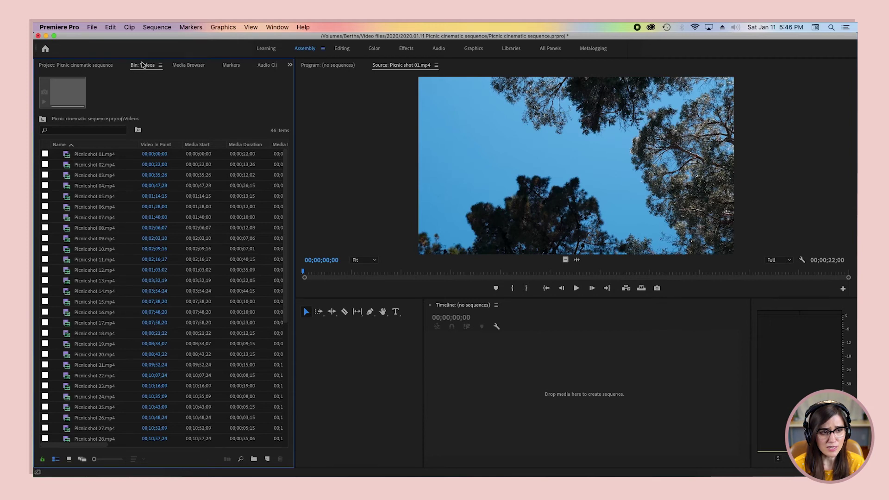
left_click_drag(144, 66, 374, 209)
left_click_drag(165, 235, 197, 236)
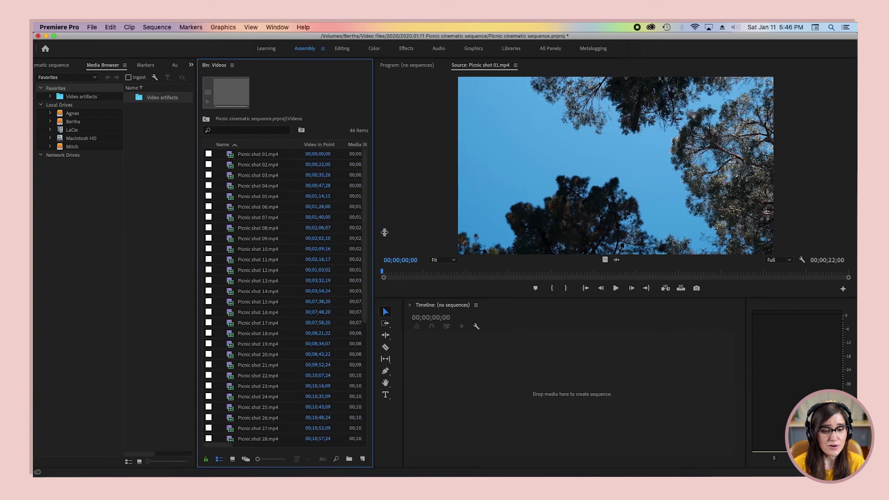
left_click_drag(370, 232, 416, 227)
left_click(56, 65)
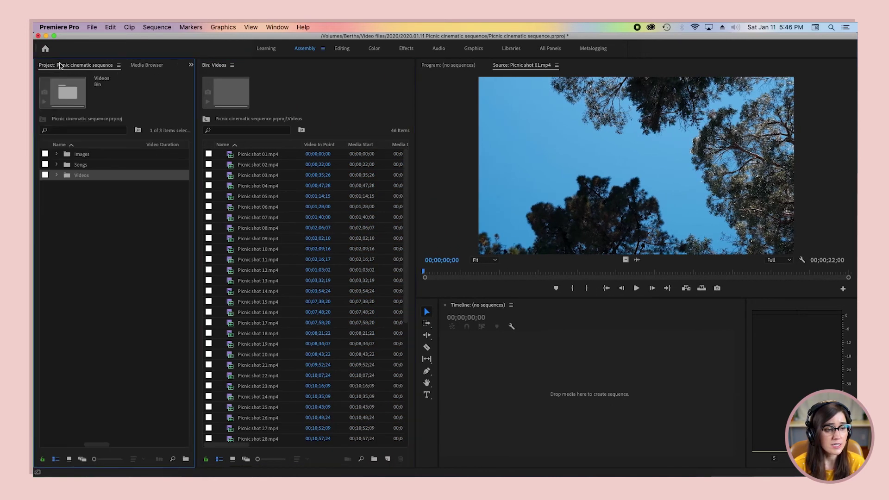
left_click(106, 212)
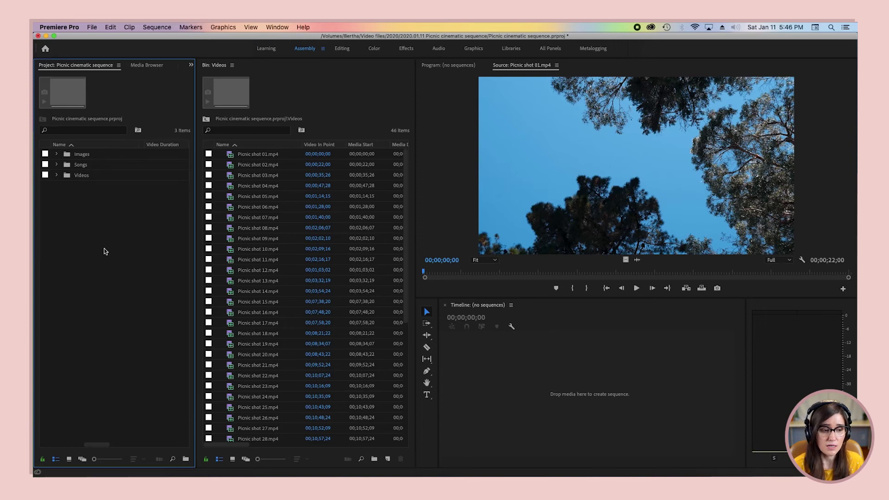
Show the Videos bin clips in icon view with the thumbnails at their smallest size.
left_click(288, 269)
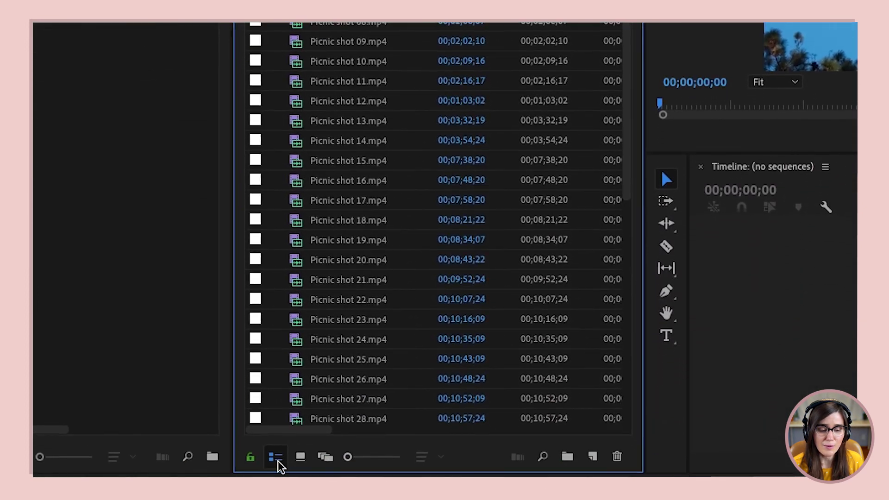
left_click(300, 455)
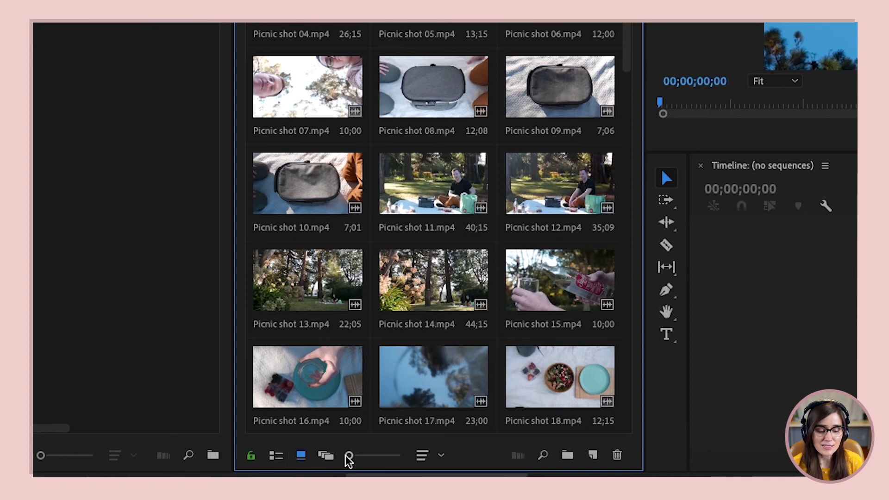
mouse_move(350, 456)
left_mouse_down()
mouse_move(391, 455)
mouse_move(348, 455)
left_mouse_up()
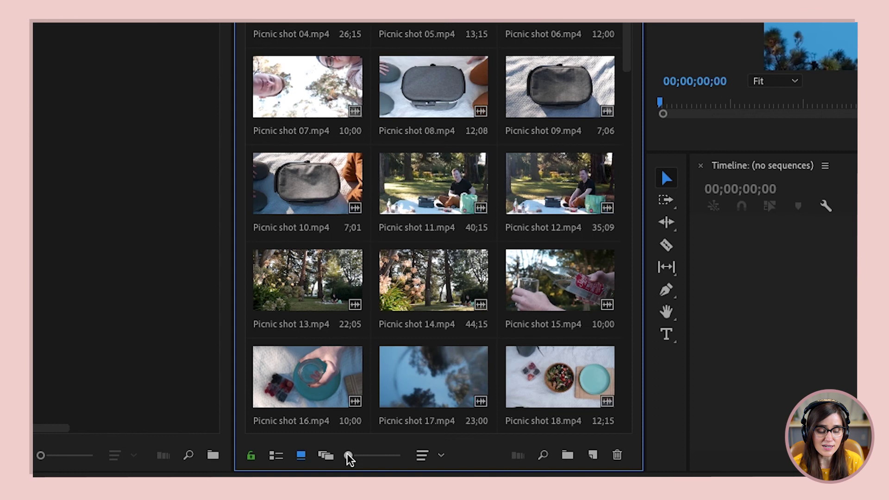
Set the Videos bin thumbnails to User Order and move Picnic shot 13.mp4 between Picnic shot 08.mp4 and Picnic shot 09.mp4.
left_click(423, 455)
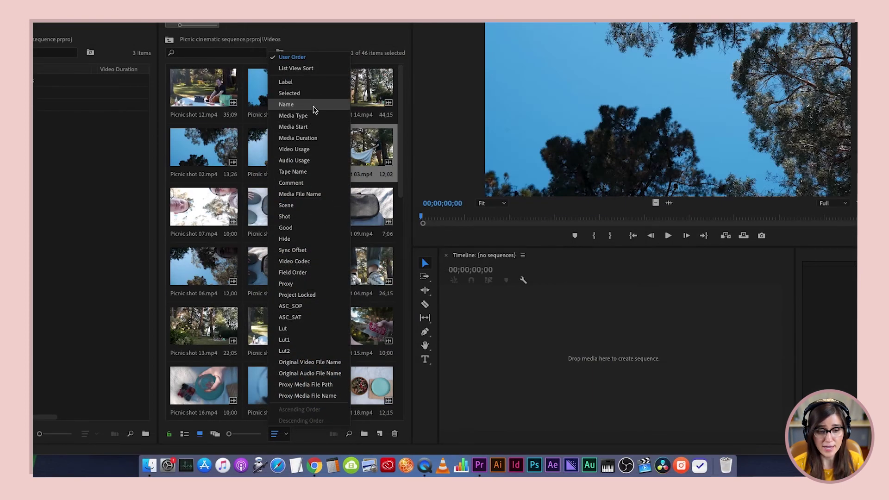
left_click(313, 60)
left_click_drag(356, 291, 250, 187)
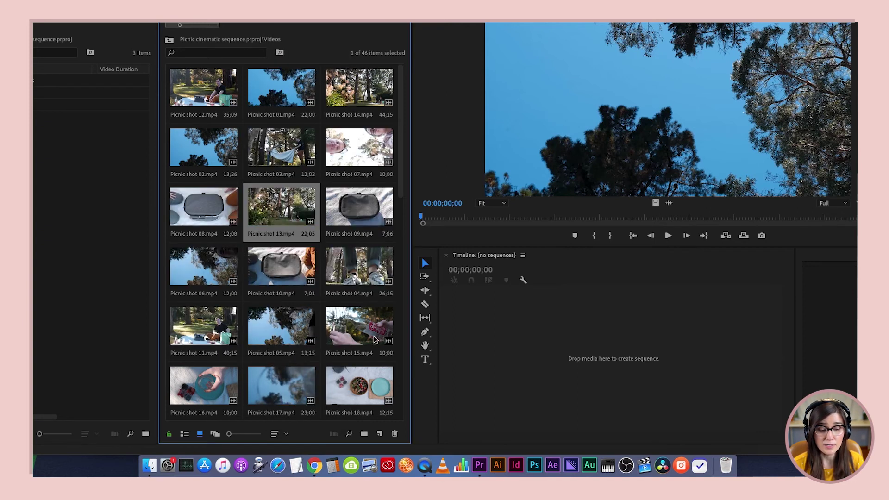
Arrange the Videos bin thumbnails by List View Sort and return the bin to list view.
left_click(284, 434)
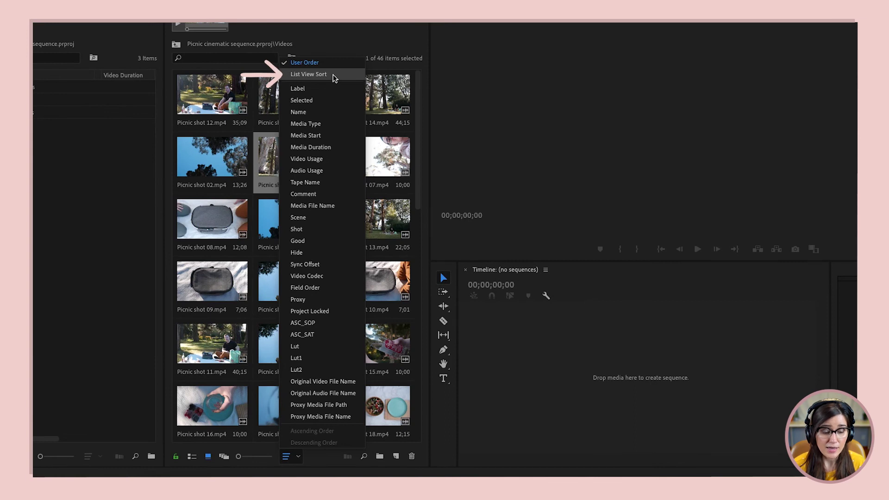
left_click(335, 79)
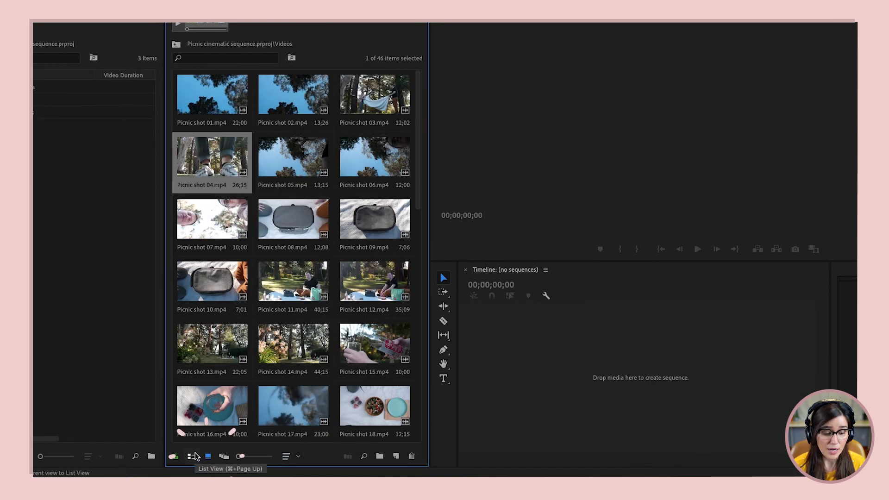
left_click(194, 456)
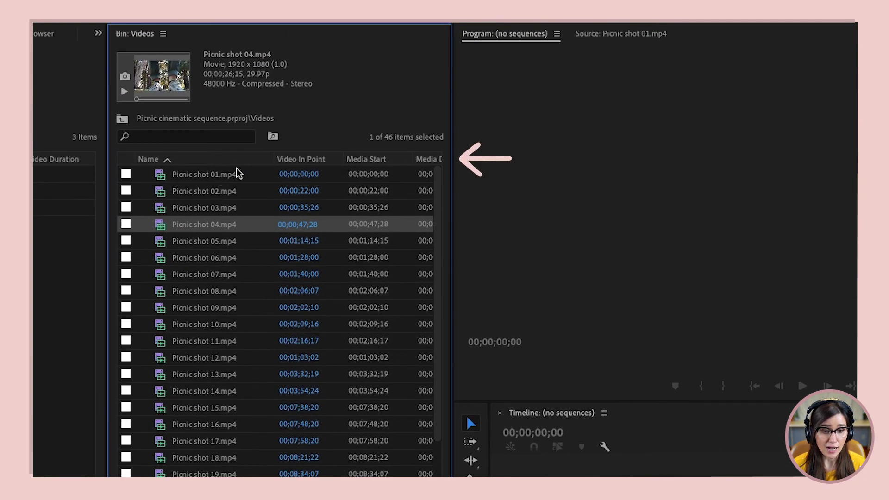
Search the metadata properties for creation date and add the Basic property Creation Date as a column in the Videos bin.
right_click(237, 161)
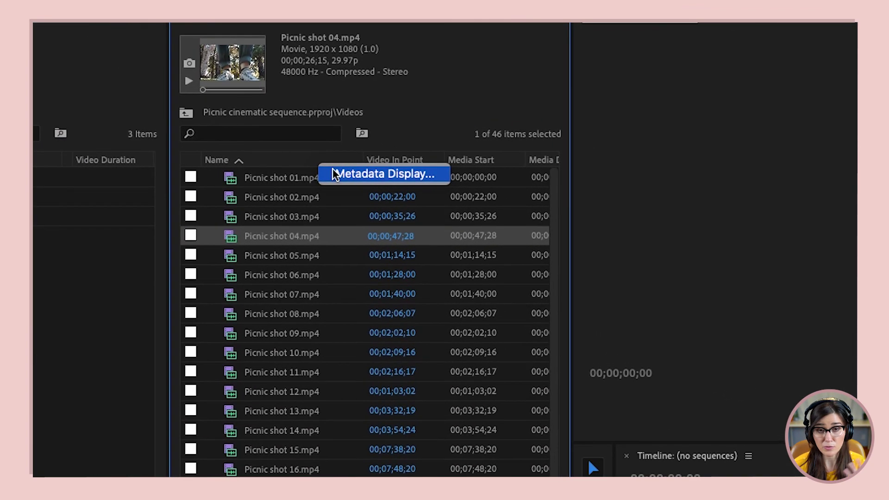
left_click(335, 175)
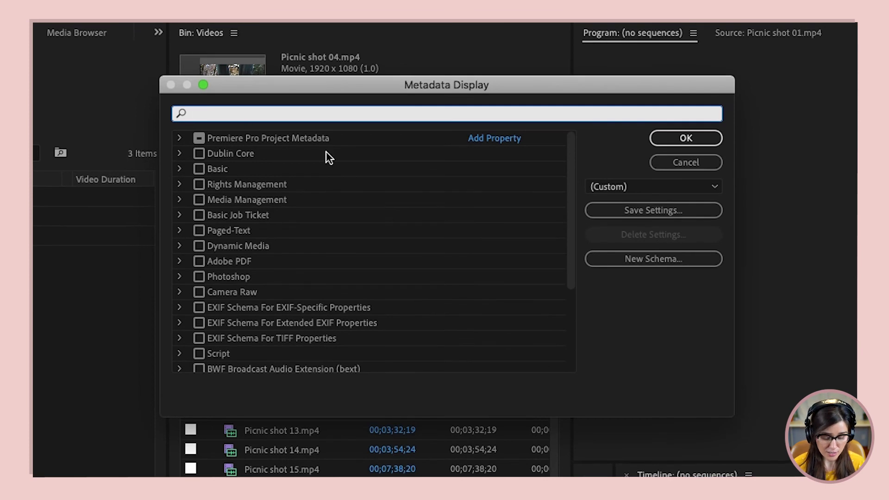
type("creation date")
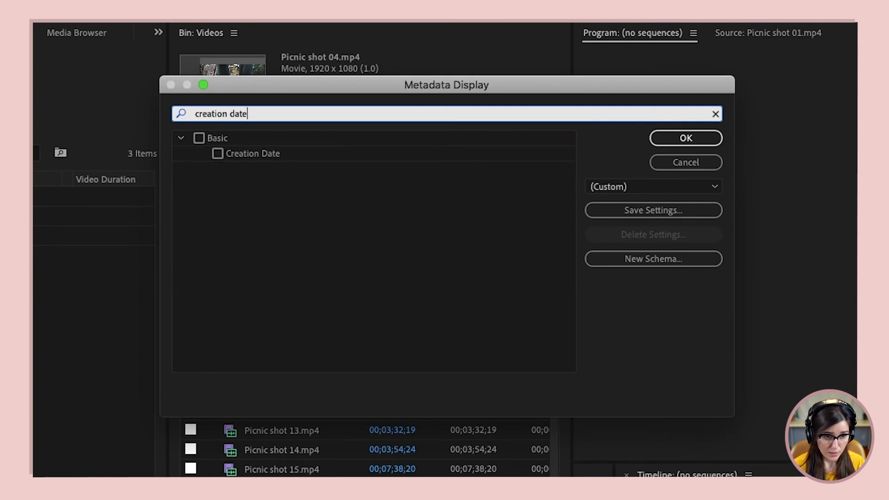
left_click(217, 153)
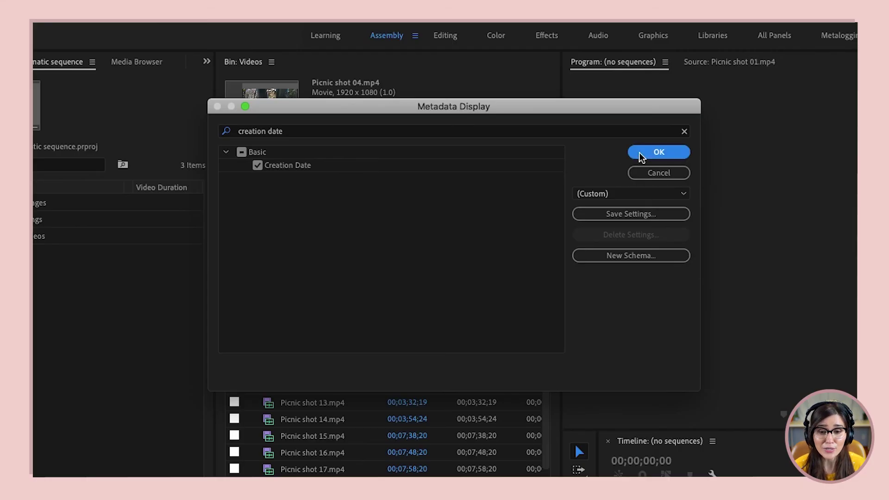
left_click(639, 158)
Sort the Videos bin by Creation Date, oldest first, and show its clips in icon view.
left_click_drag(328, 407, 564, 408)
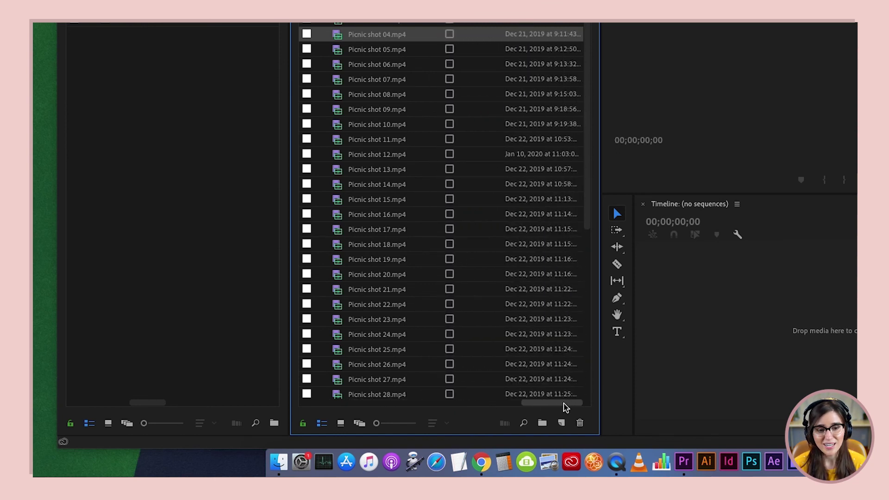
left_click(469, 159)
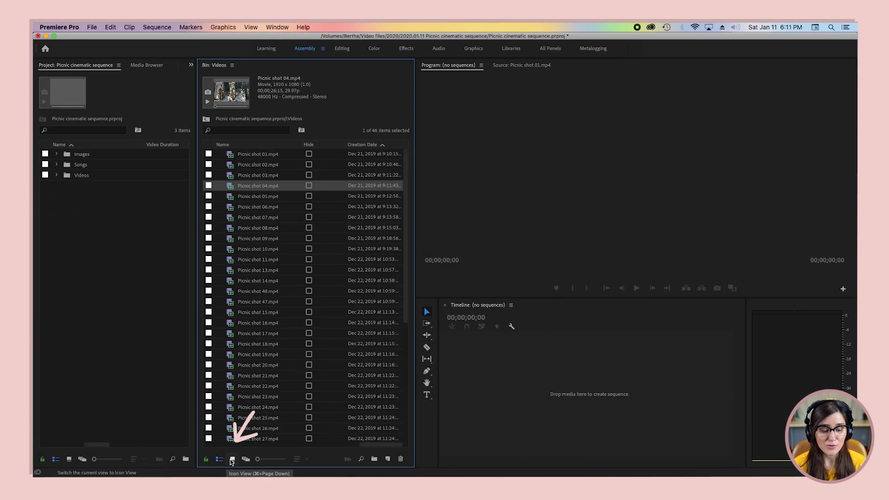
left_click(231, 459)
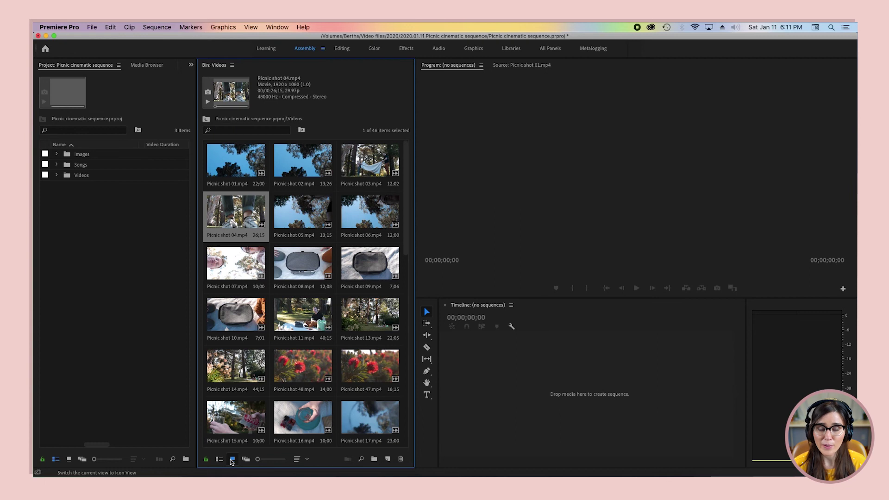